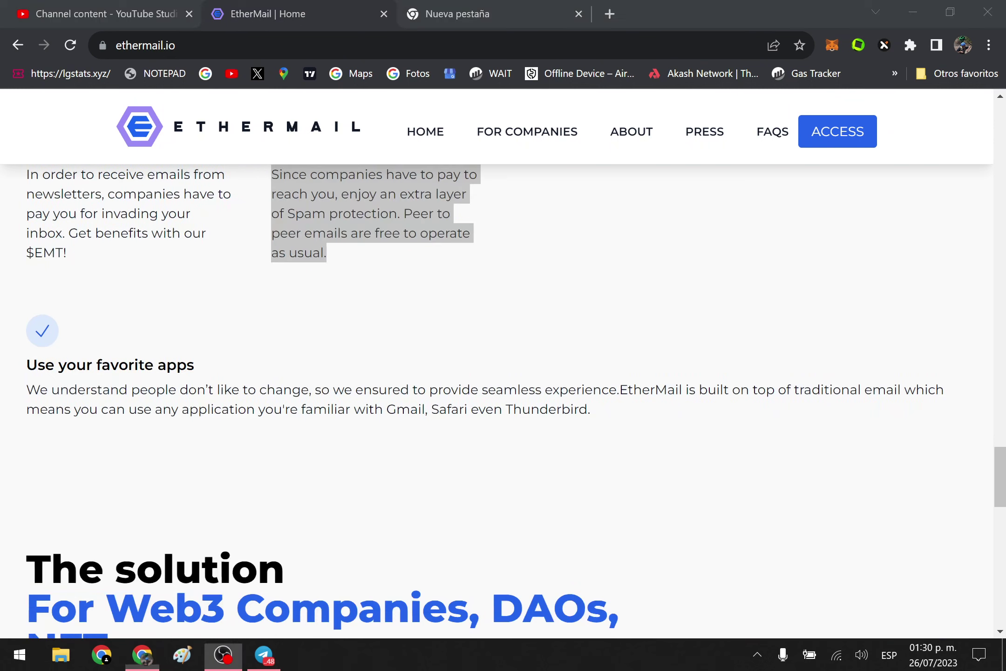
Examine the solution section for Web3 companies, DAOs and NFT projects and its feature cards on the home page
scroll(540, 319, "down", 5)
left_click_drag(116, 241, 289, 252)
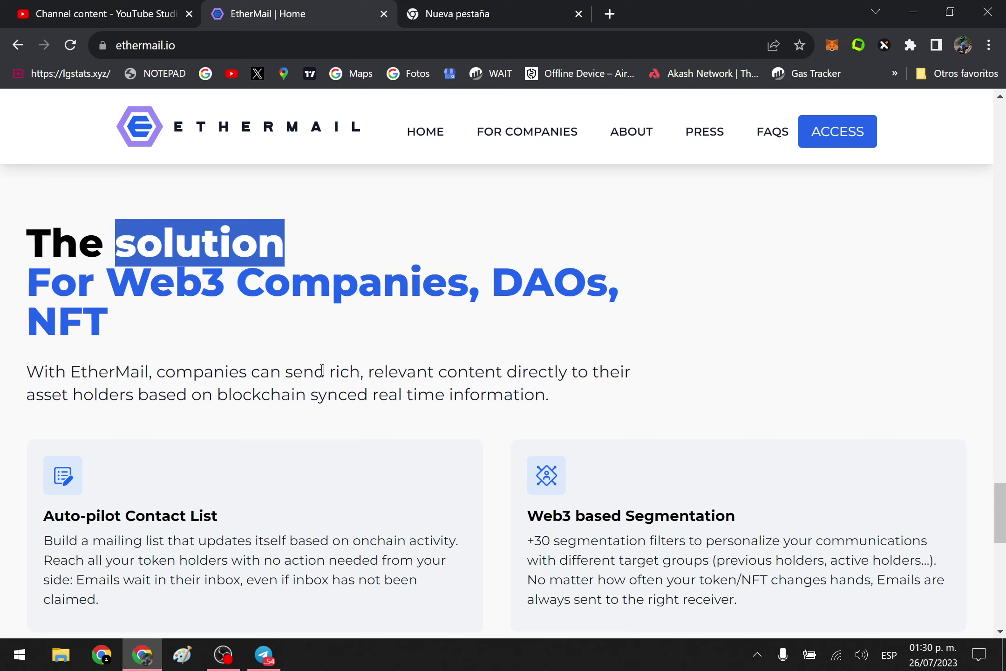
left_click_drag(124, 290, 225, 299)
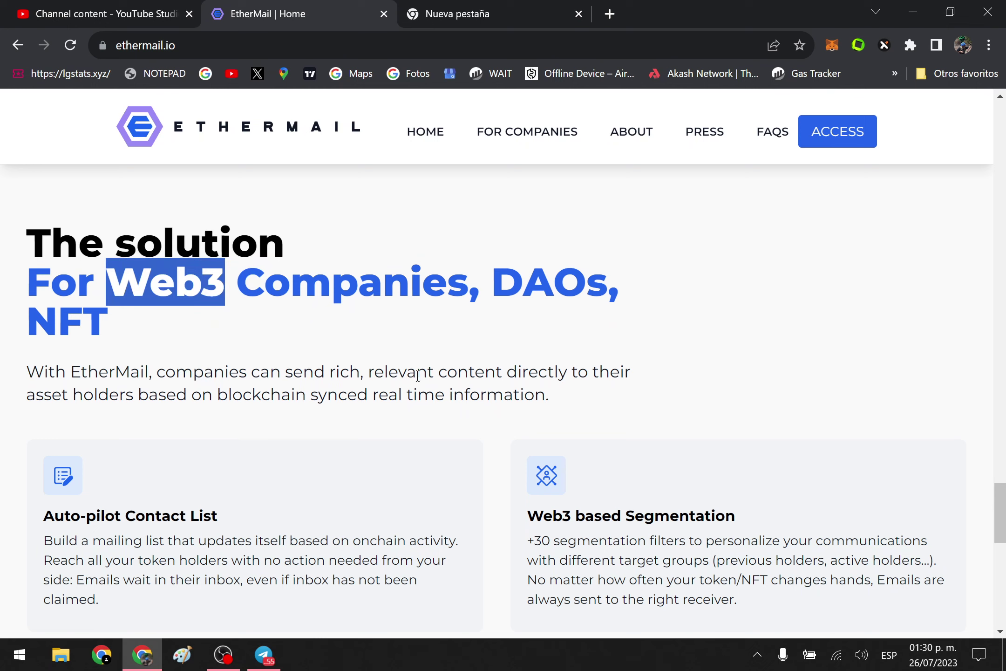
middle_click(490, 405)
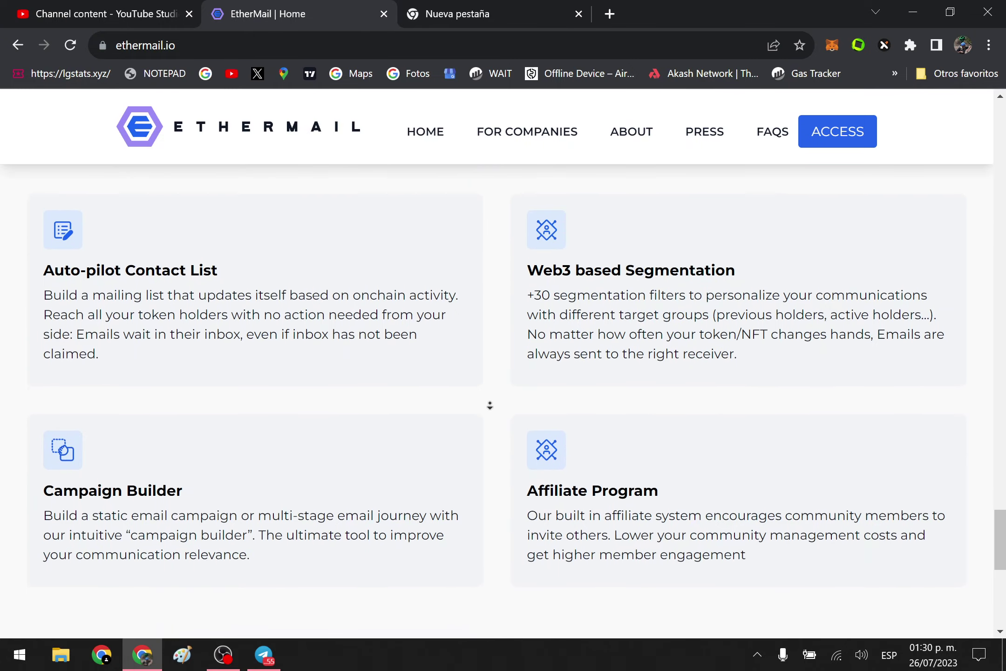
left_click(490, 405)
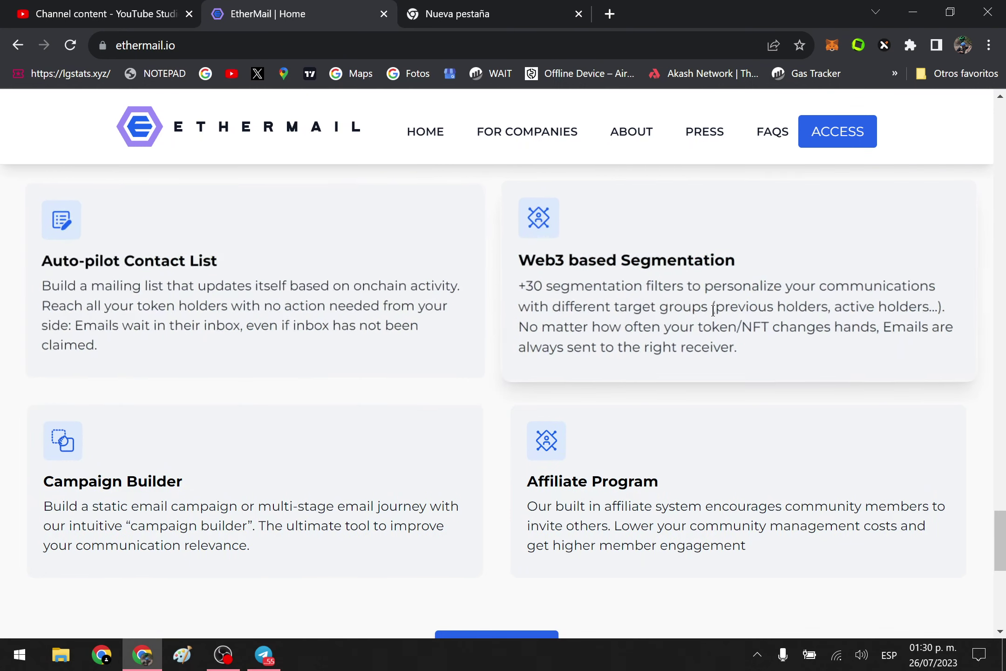
double_click(524, 263)
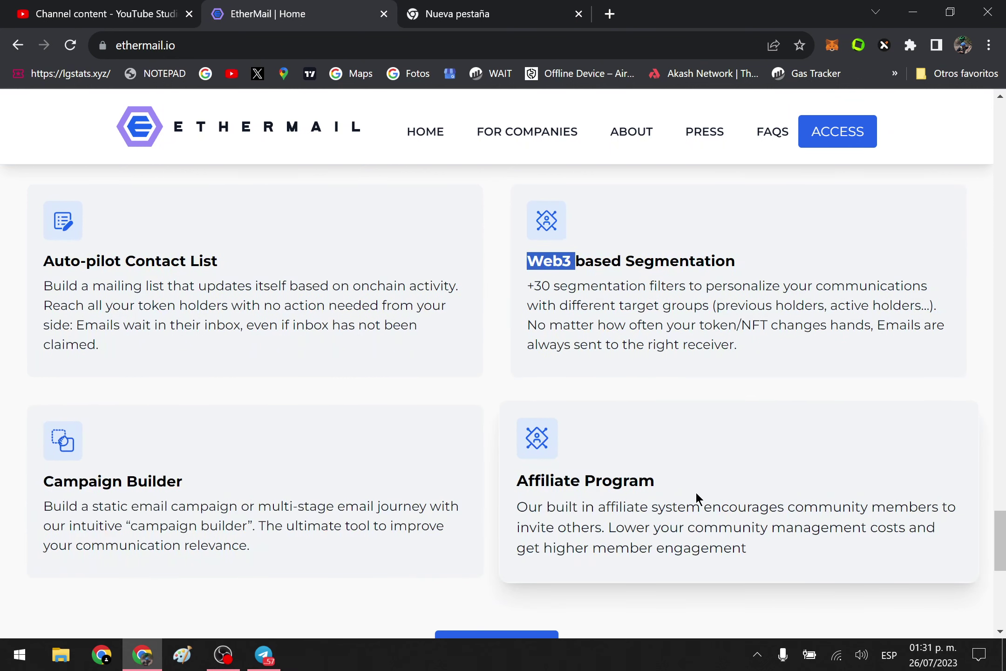
scroll(501, 489, "down", 5)
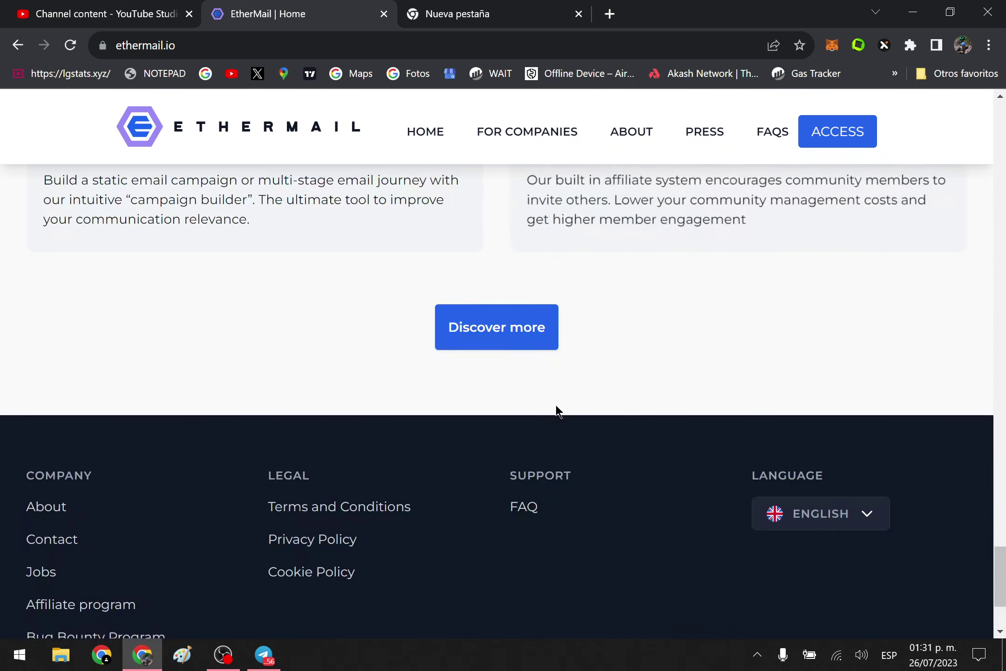
scroll(560, 402, "up", 5)
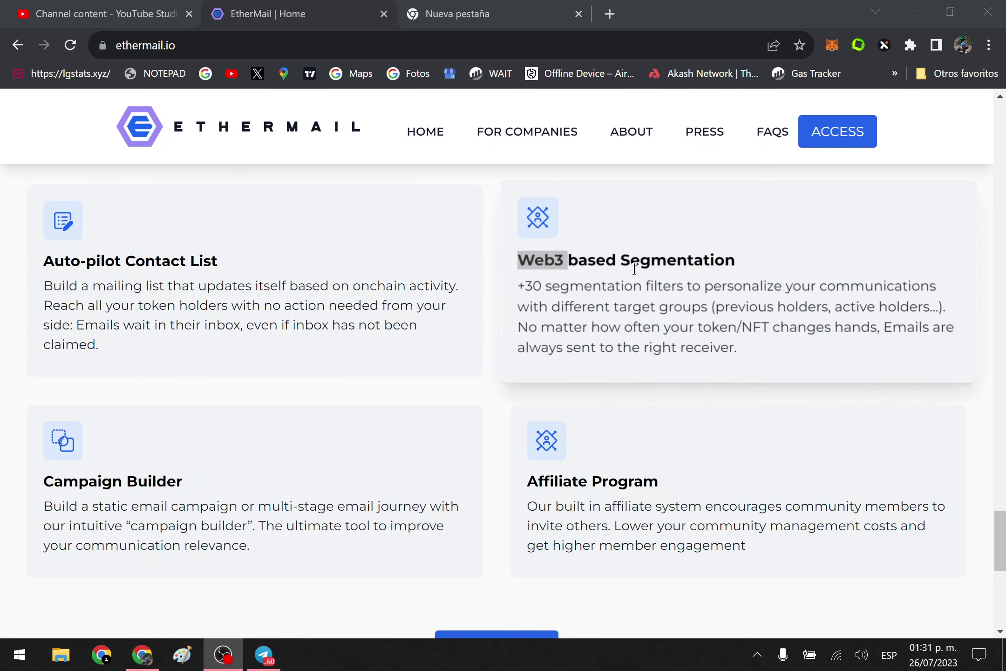
Load the EtherMail referral link in the blank browser tab
left_click(459, 6)
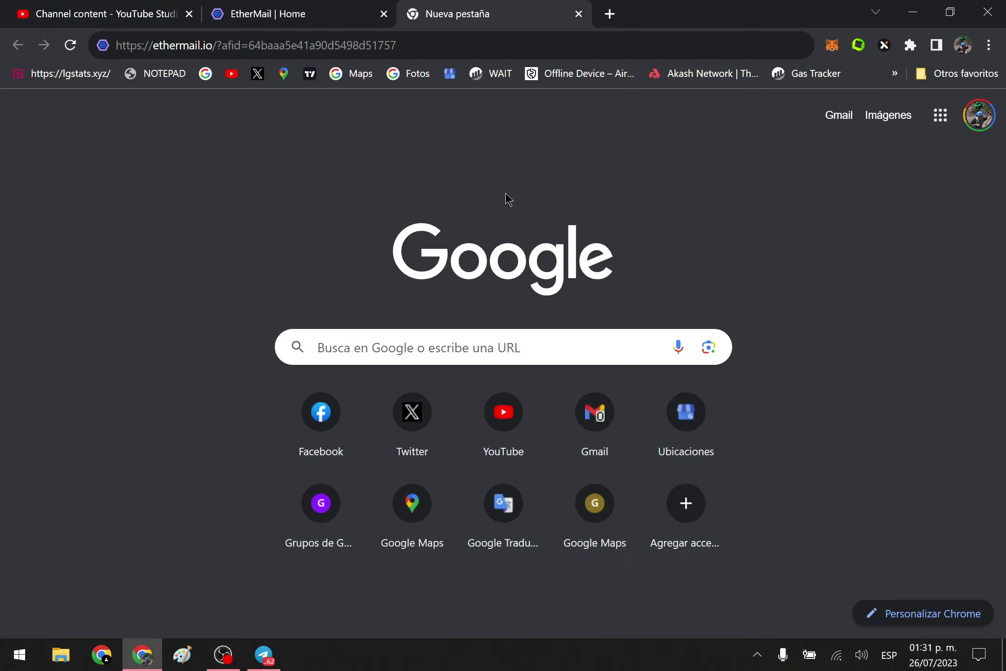
left_click(466, 45)
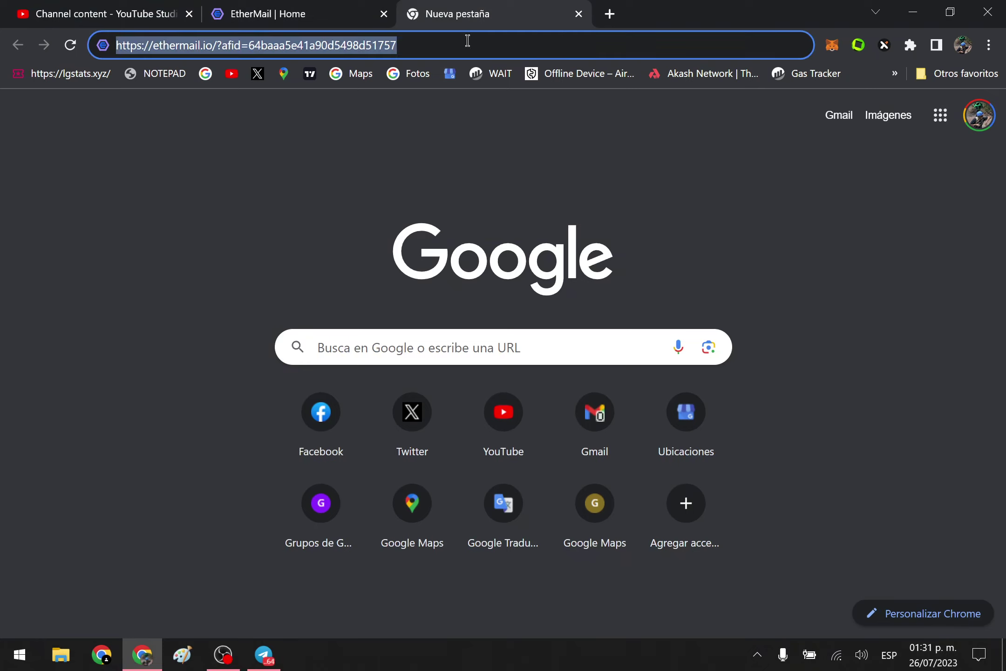
key("Return")
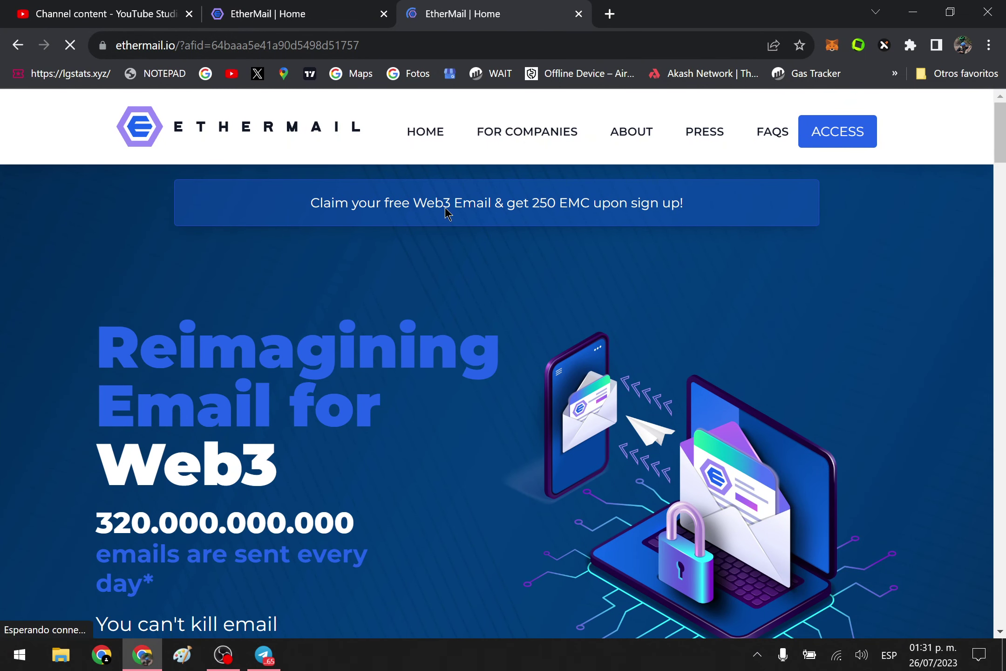
Access the EtherMail webmail and log out of the signed-in account
left_click(832, 135)
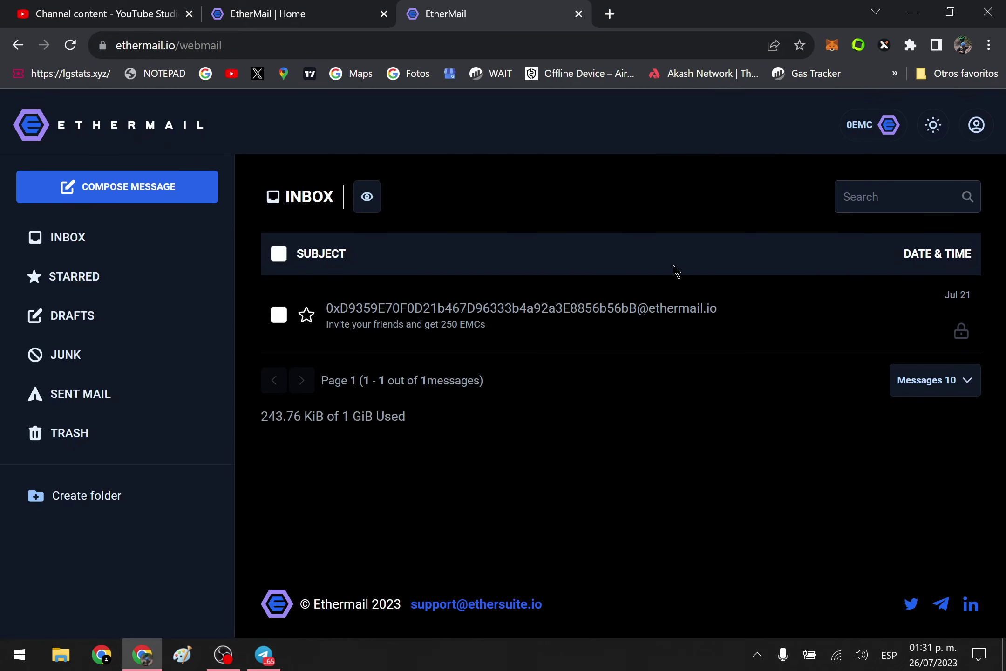
left_click(977, 125)
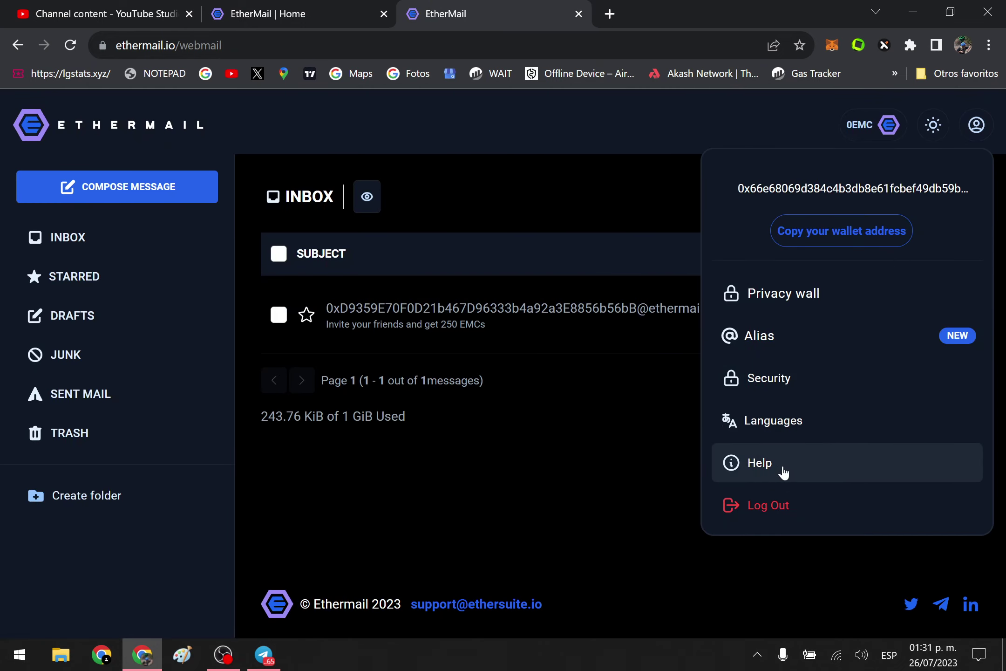
left_click(782, 503)
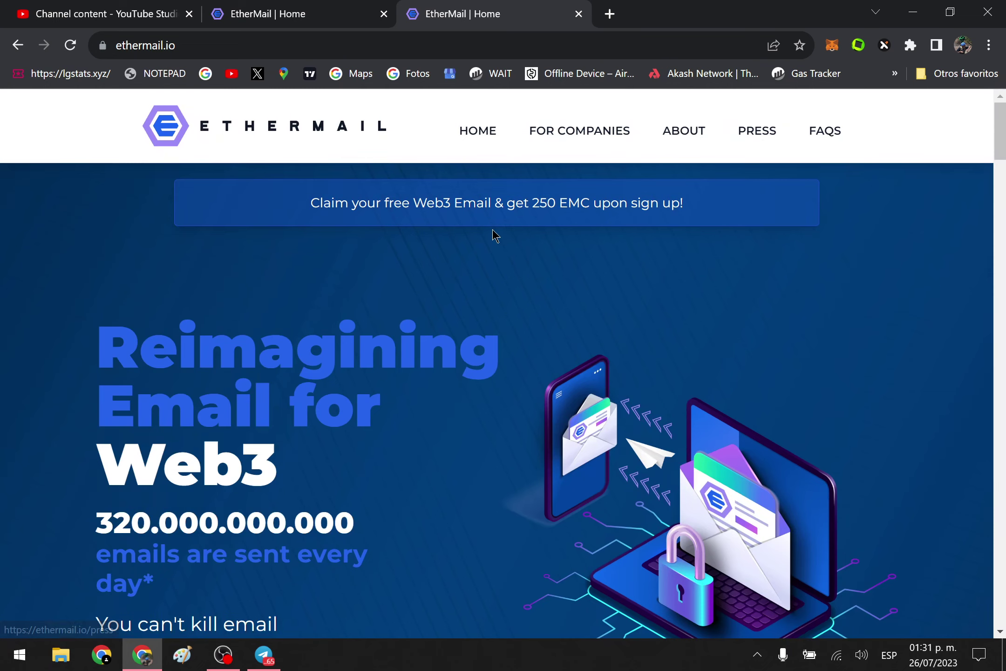
Close the logged-out EtherMail tab and reload the home page in the remaining EtherMail tab
left_click(322, 11)
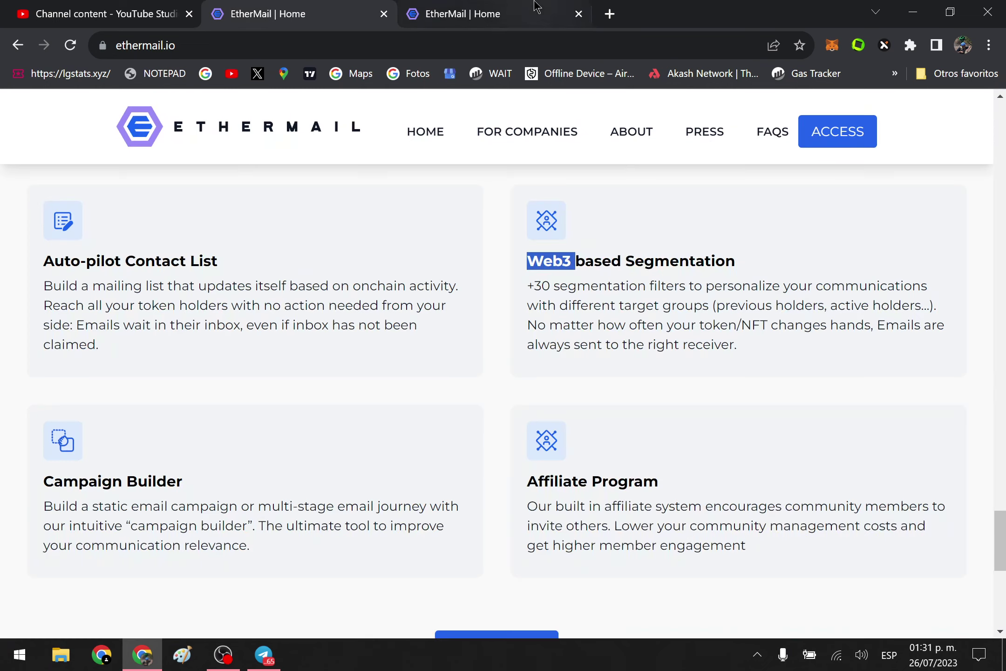
left_click(531, 13)
left_click(298, 13)
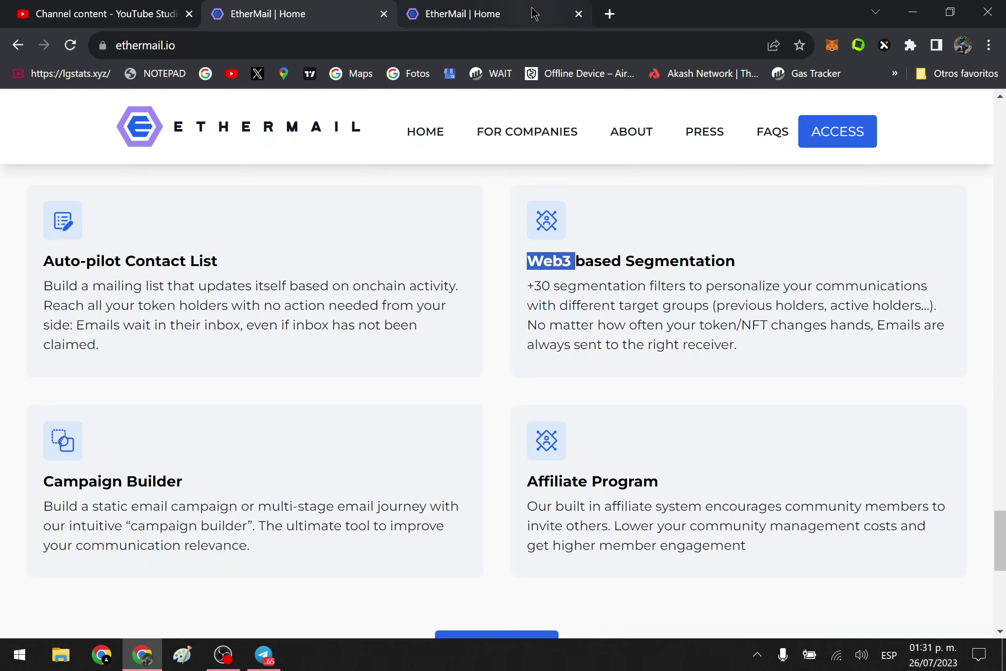
left_click(579, 14)
scroll(391, 331, "up", 10)
key("F5")
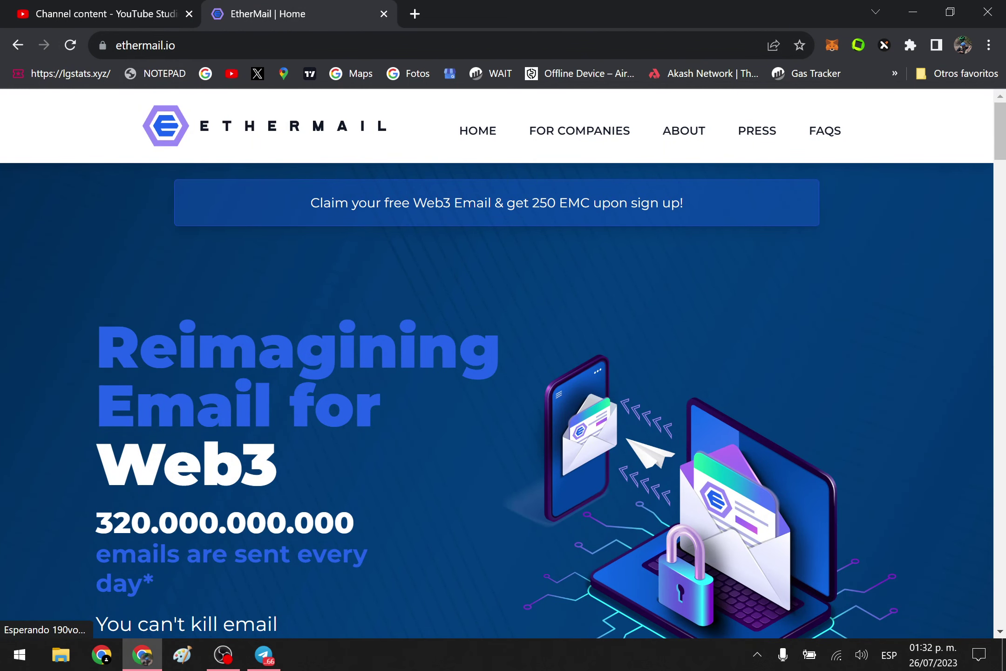
Sign up for free from the home page by connecting another wallet and signing the MetaMask signature request
scroll(318, 231, "down", 5)
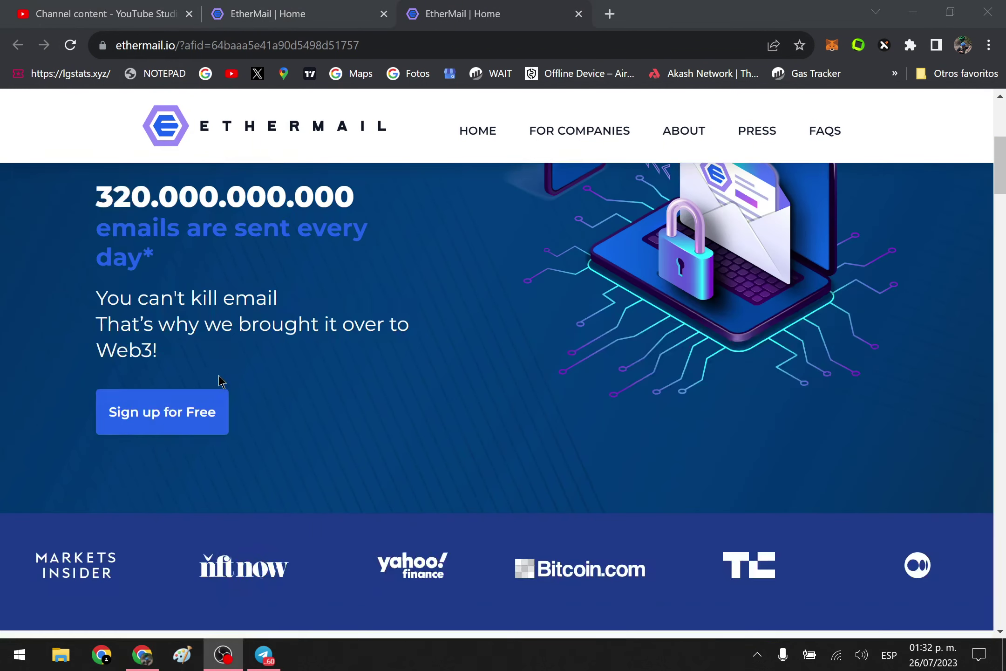
left_click(163, 398)
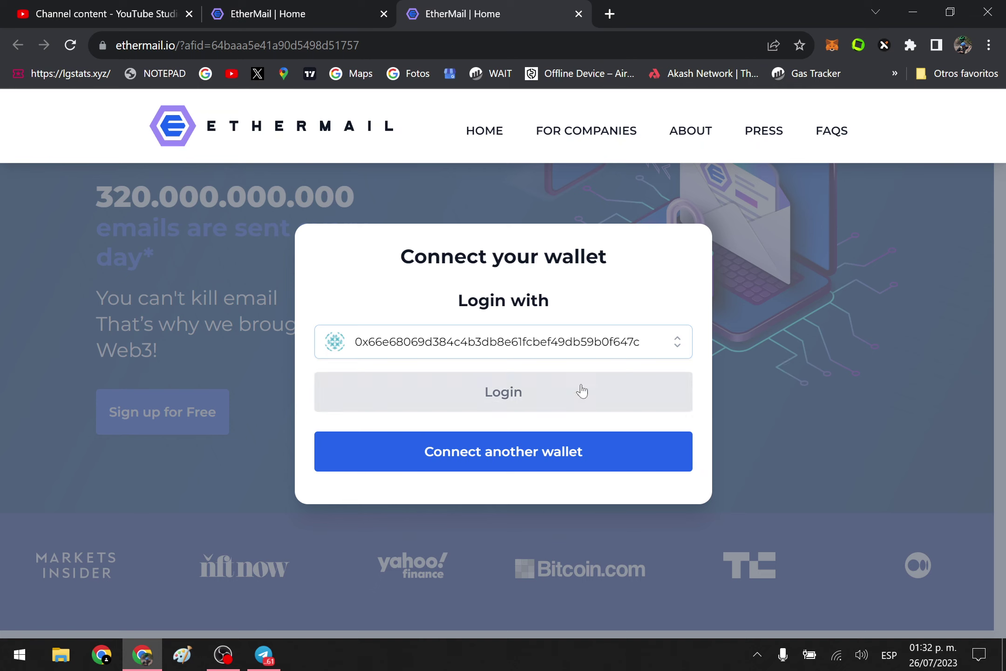
left_click(510, 454)
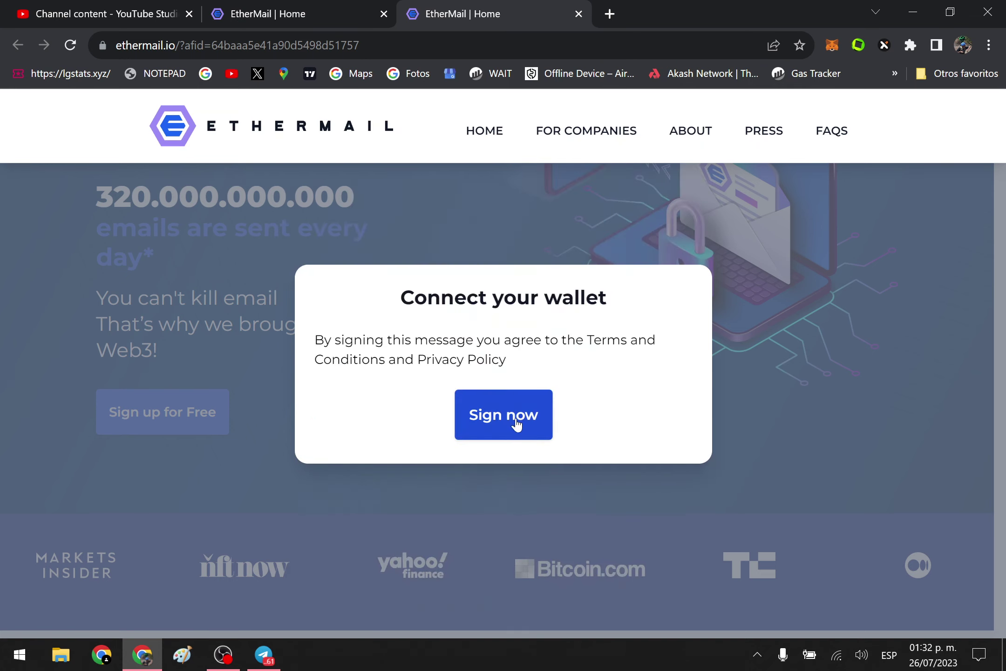
left_click(511, 422)
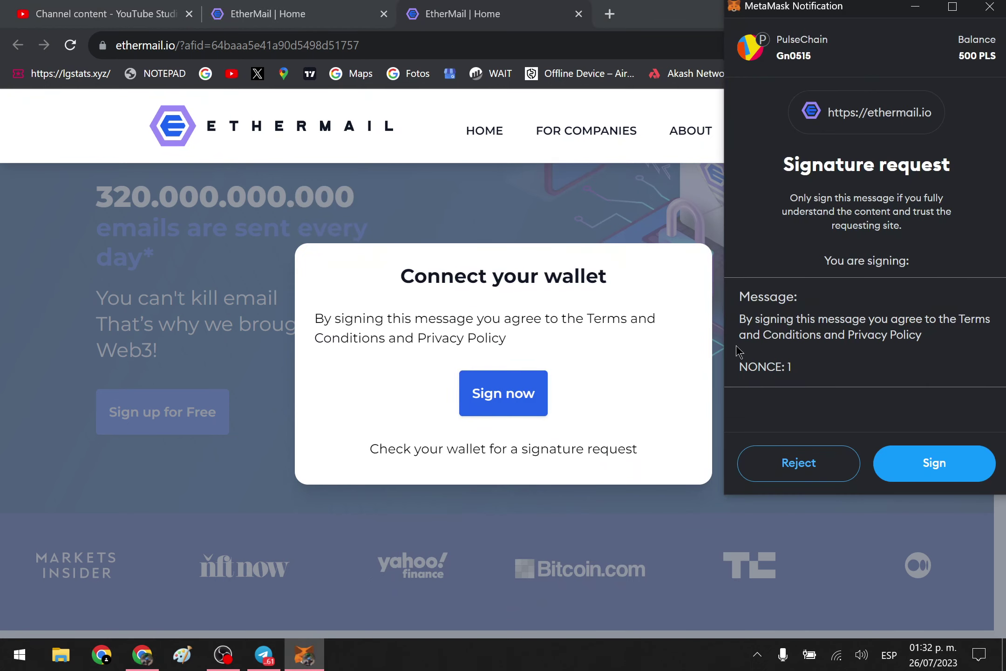
left_click_drag(740, 326, 923, 335)
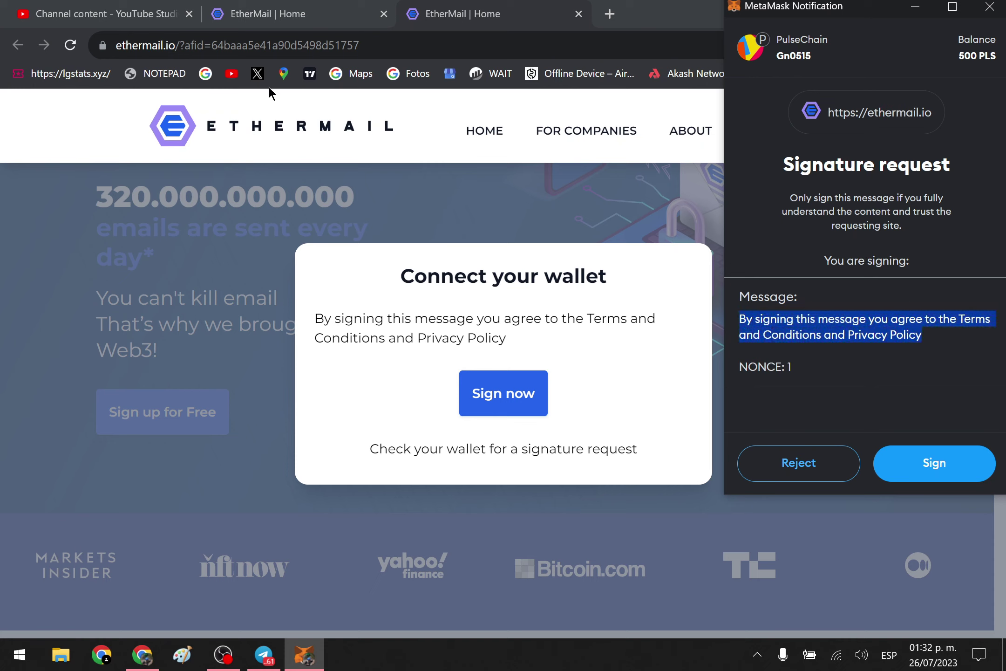
left_click(933, 464)
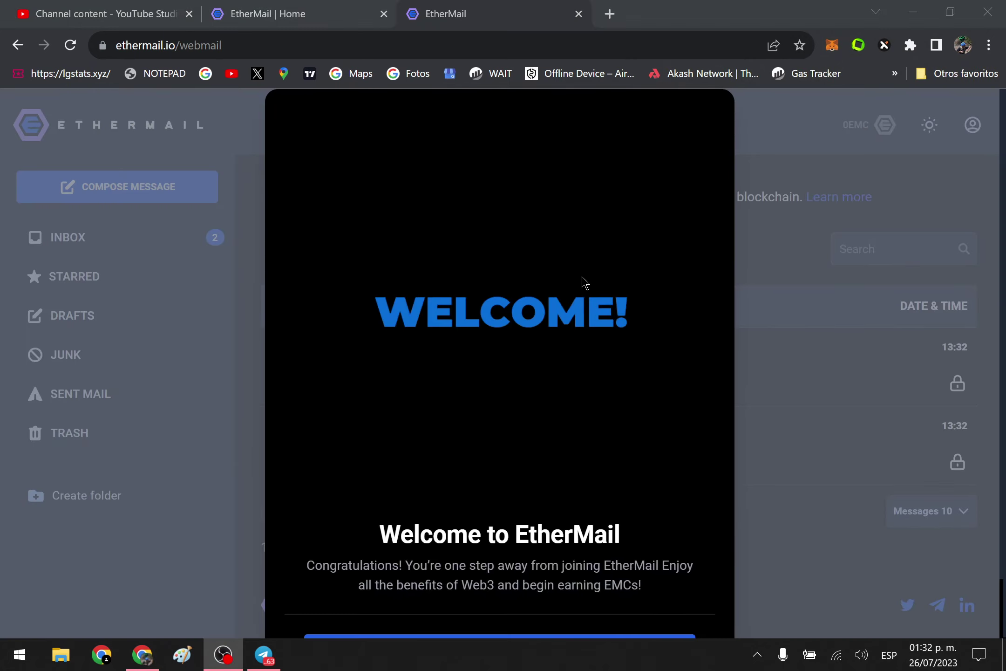
Go through the welcome screens to the privacy settings, skipping the optional secondary email
left_click(517, 594)
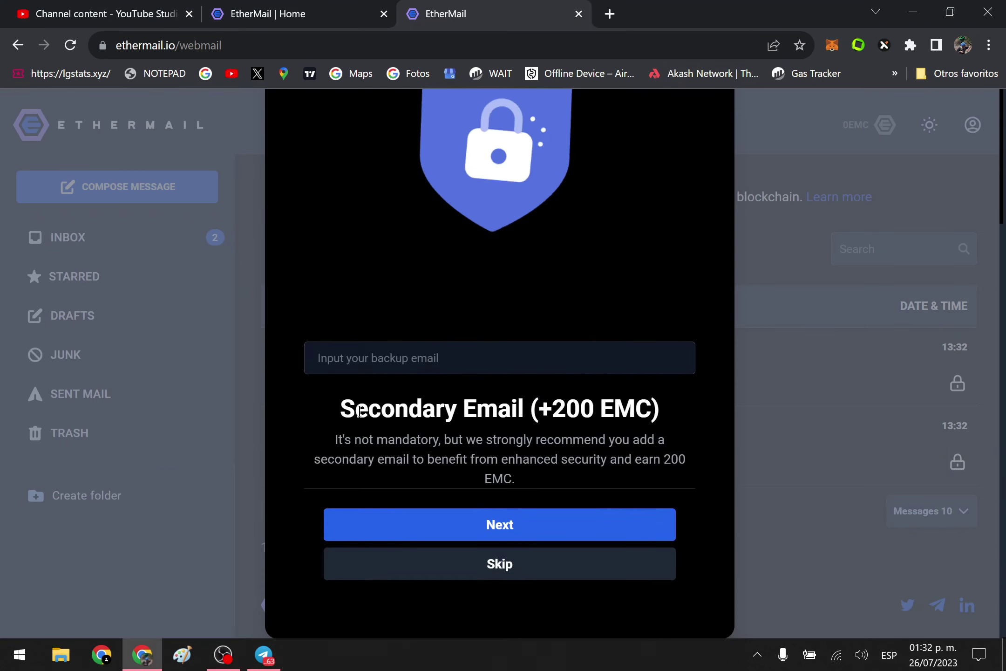
left_click_drag(360, 410, 649, 414)
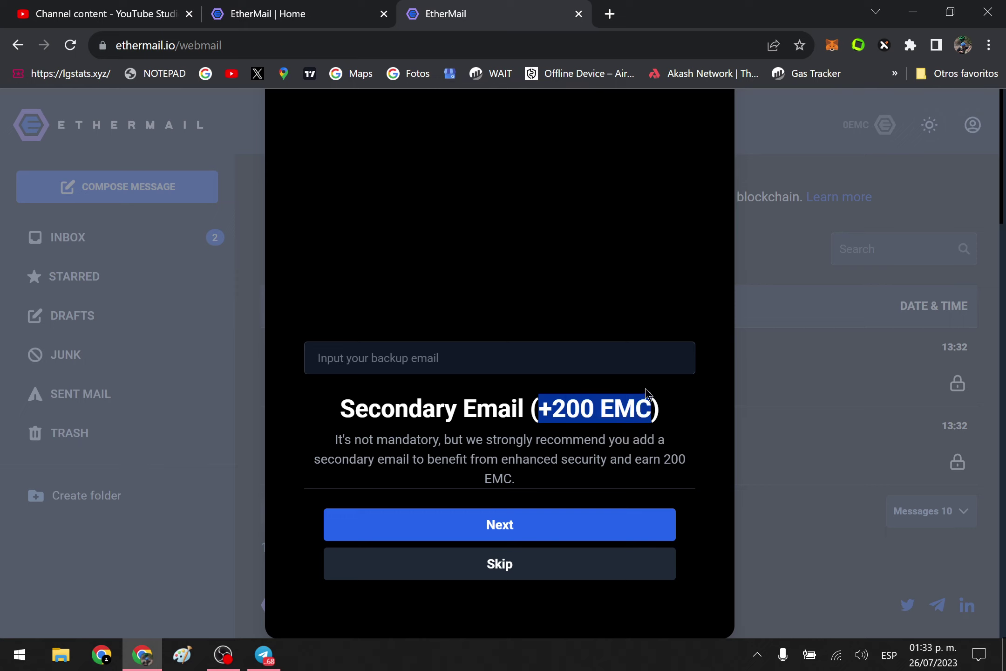
left_click(433, 360)
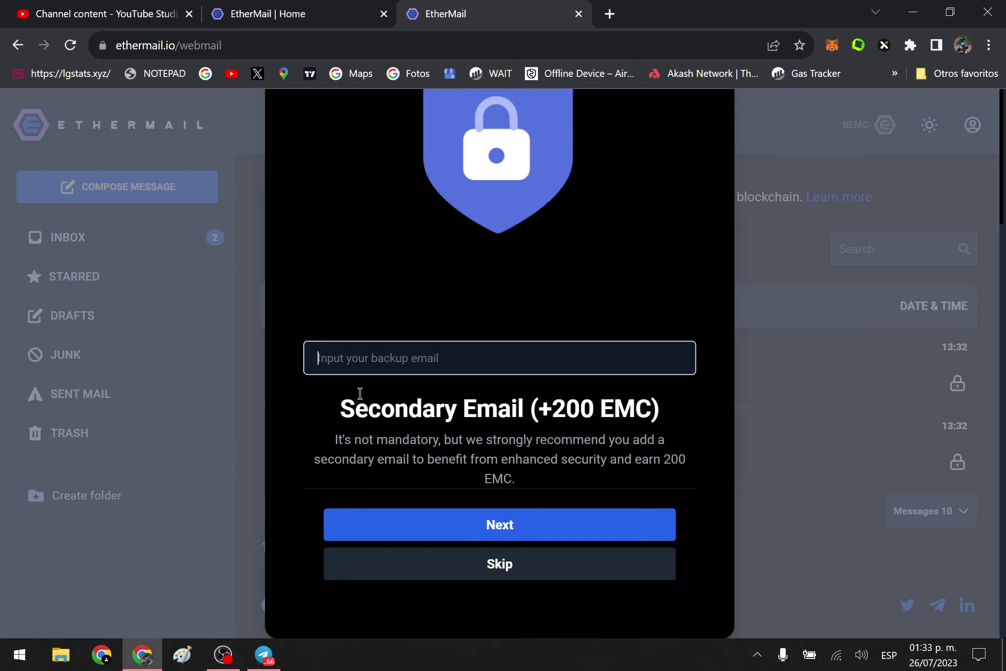
left_click_drag(553, 419, 649, 411)
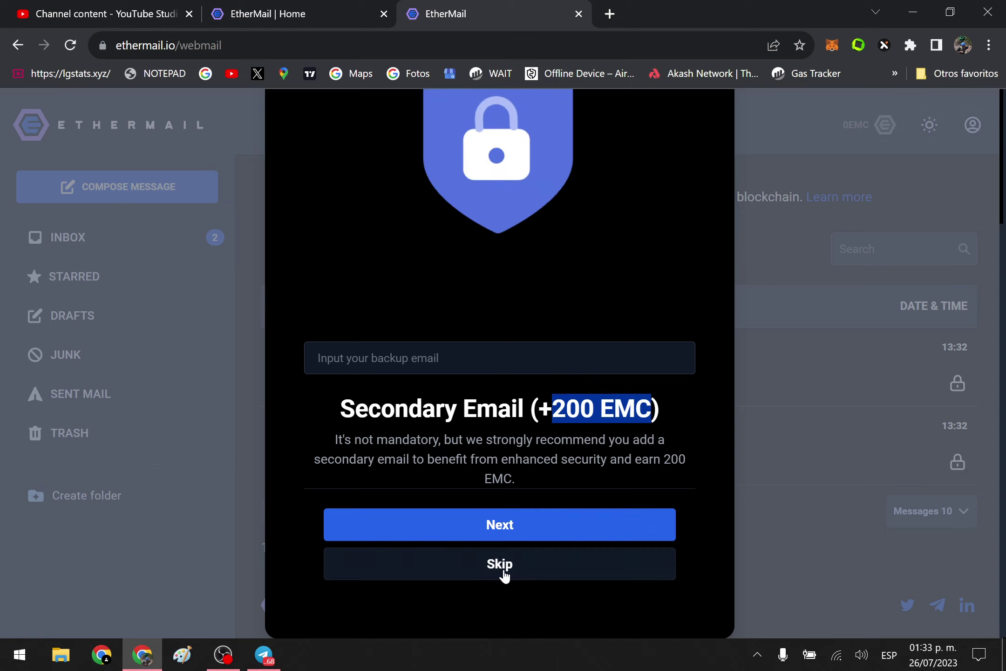
left_click(476, 354)
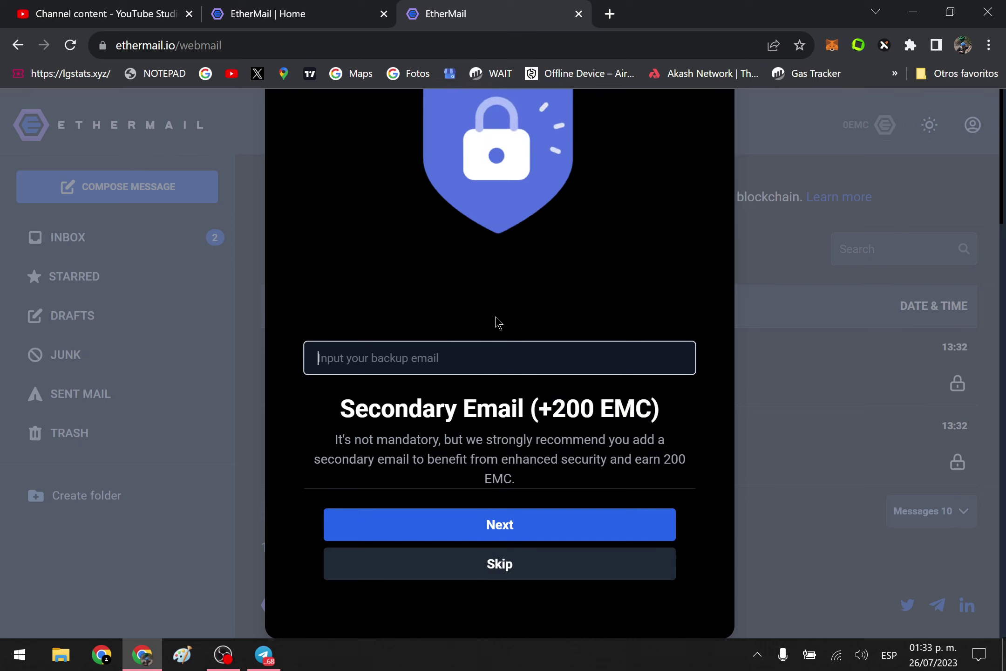
left_click(518, 566)
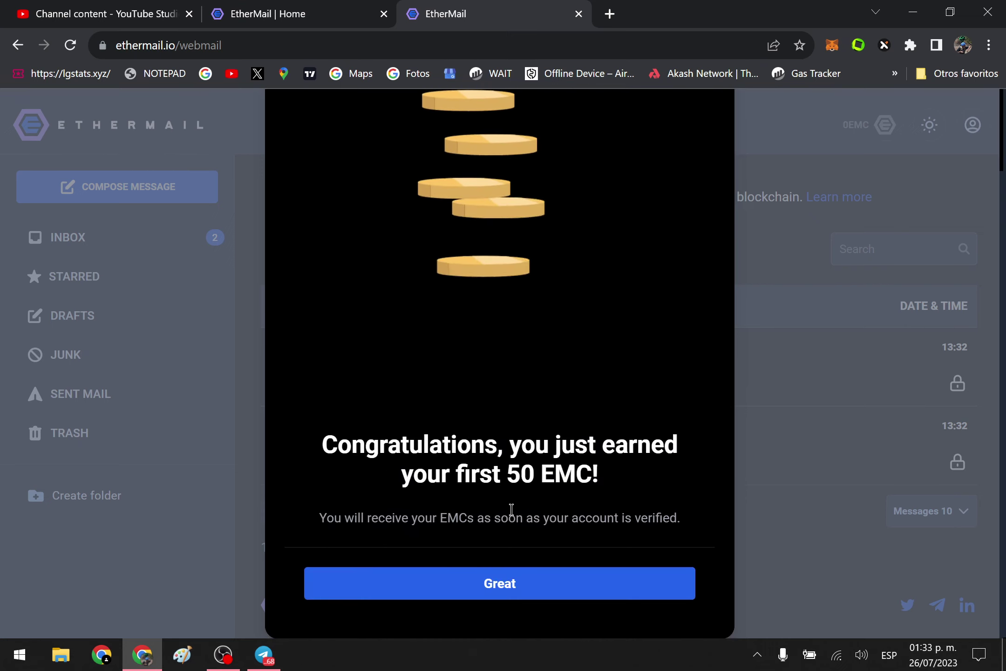
left_click(499, 582)
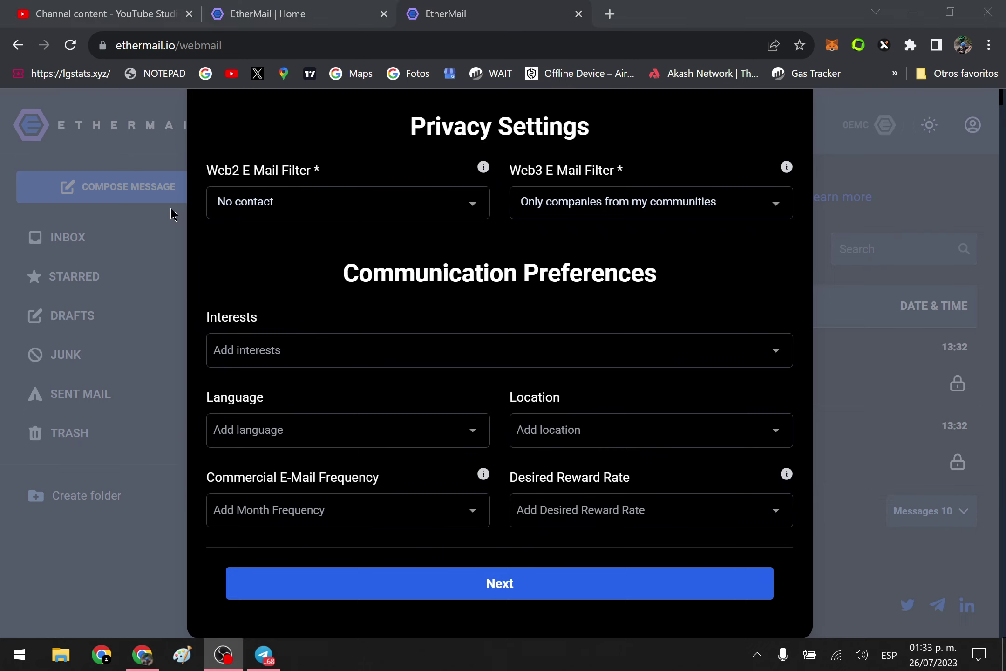
Set the Web2 E-Mail Filter to High security domains and the Web3 E-Mail Filter to Any web3 email
left_click_drag(208, 171, 240, 171)
left_click(310, 200)
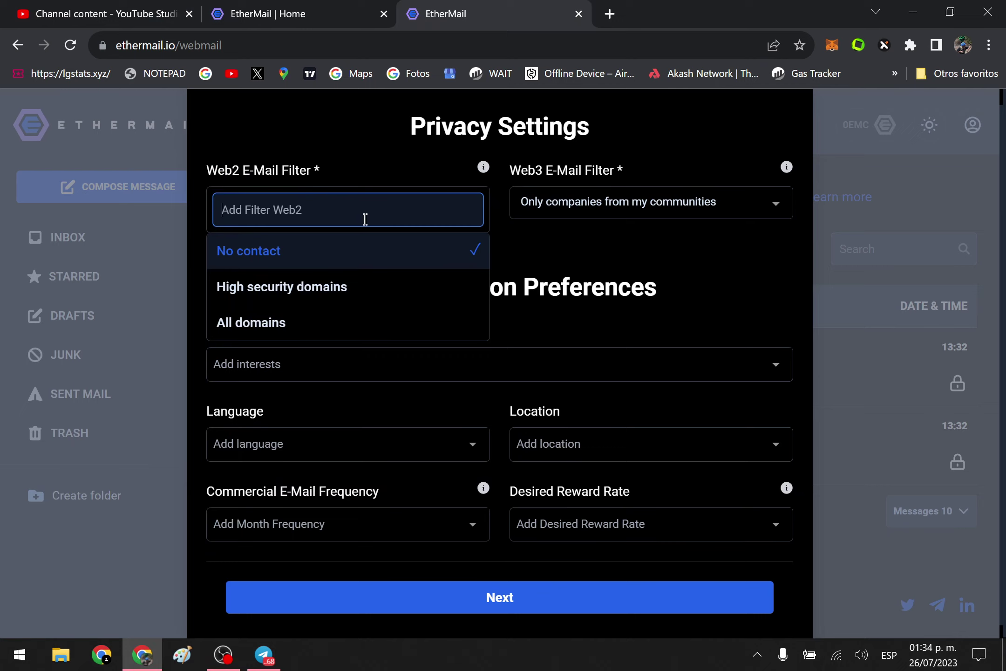
left_click(335, 296)
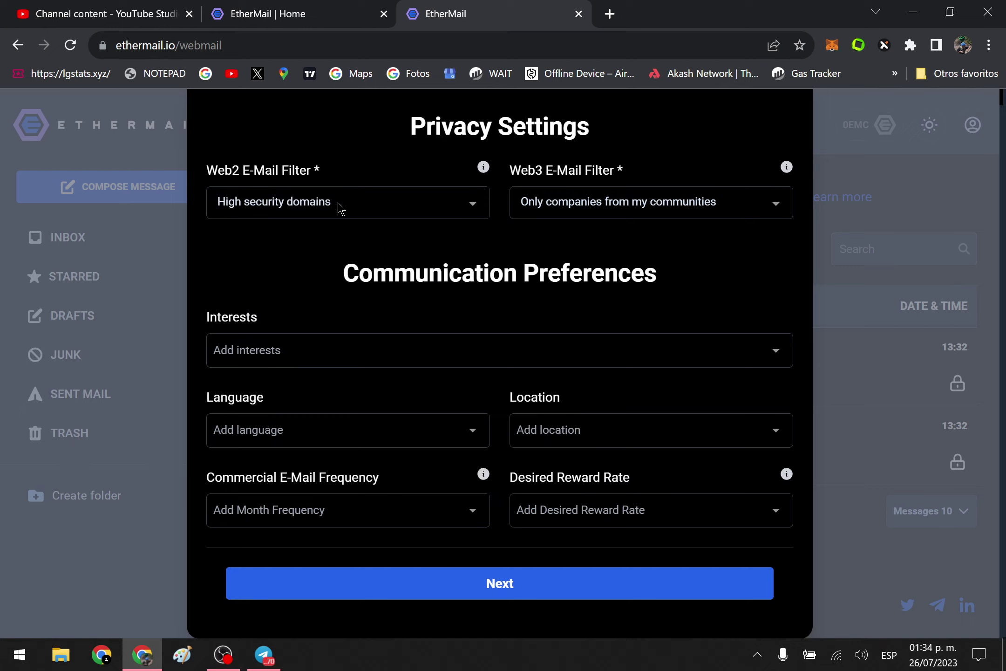
left_click(375, 212)
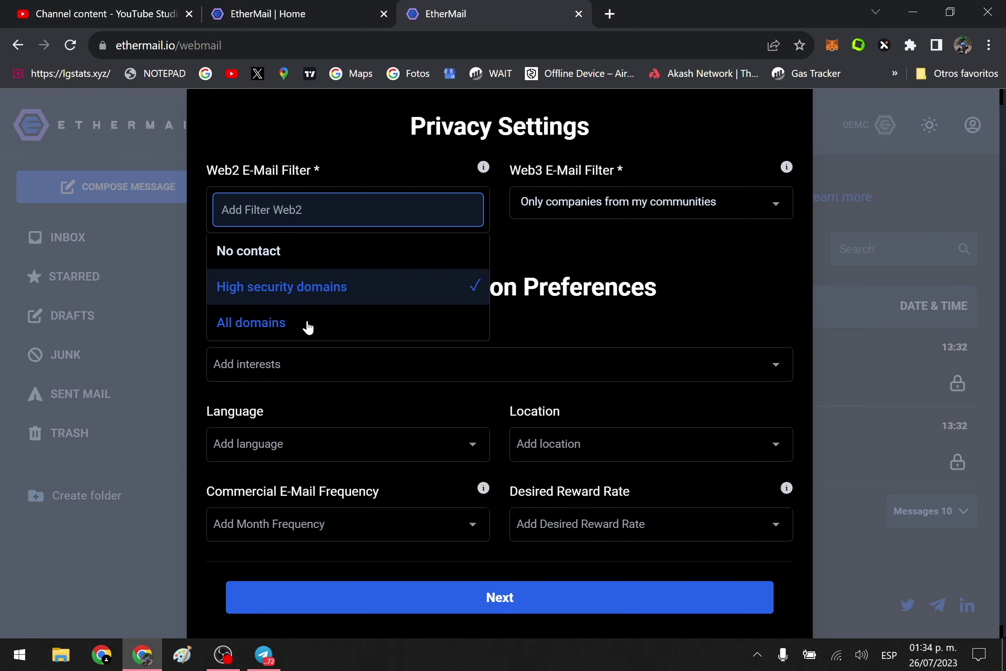
left_click(326, 295)
left_click(326, 213)
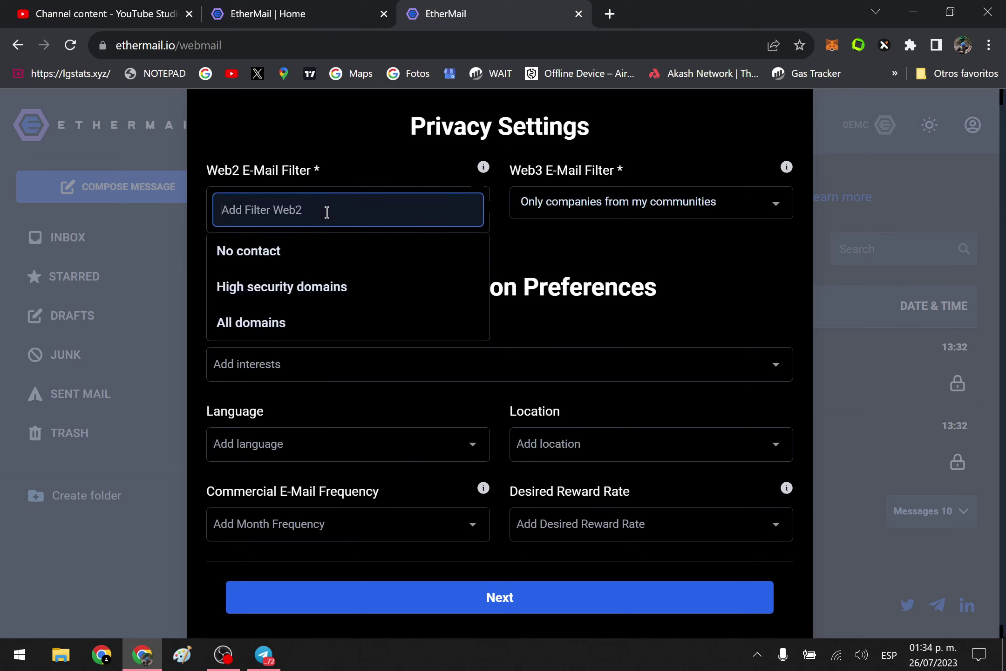
left_click(326, 277)
left_click(607, 212)
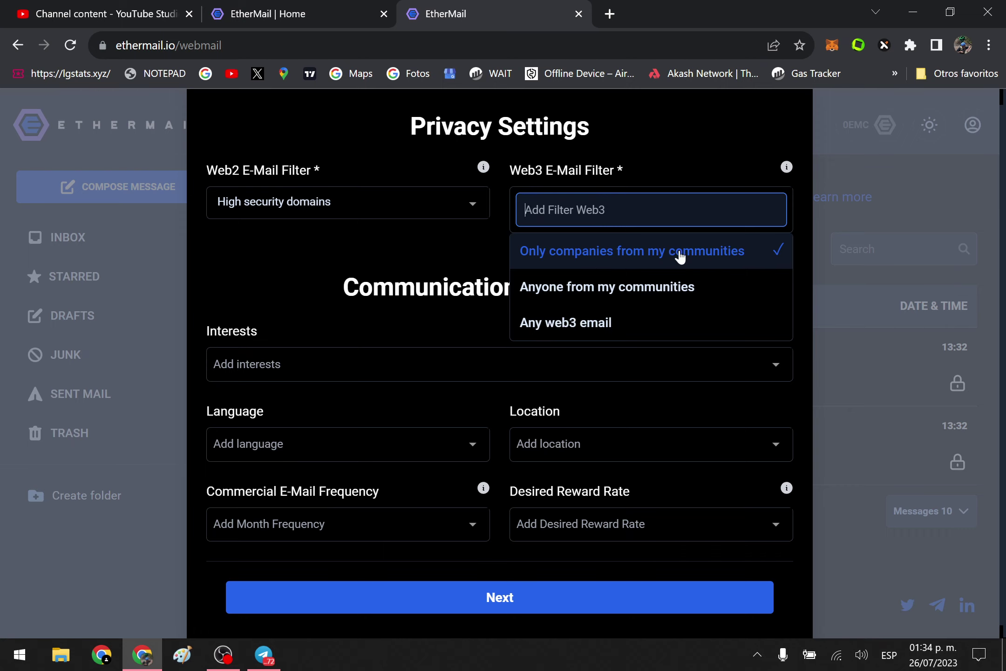
left_click(625, 324)
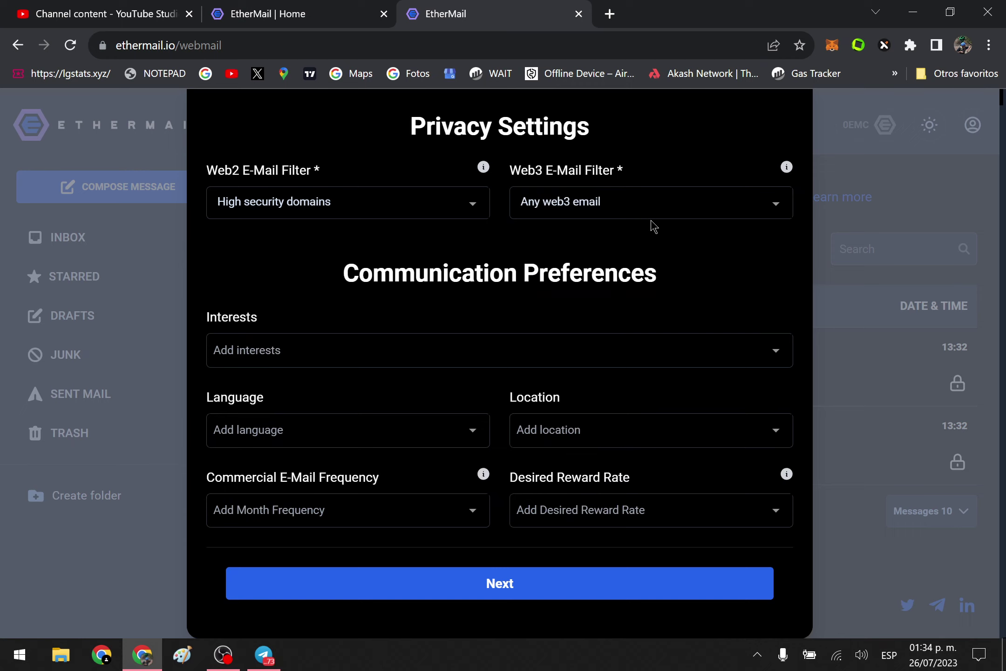
Add personal finance and crypto as interests in the Communication Preferences
left_click(290, 348)
left_click(294, 403)
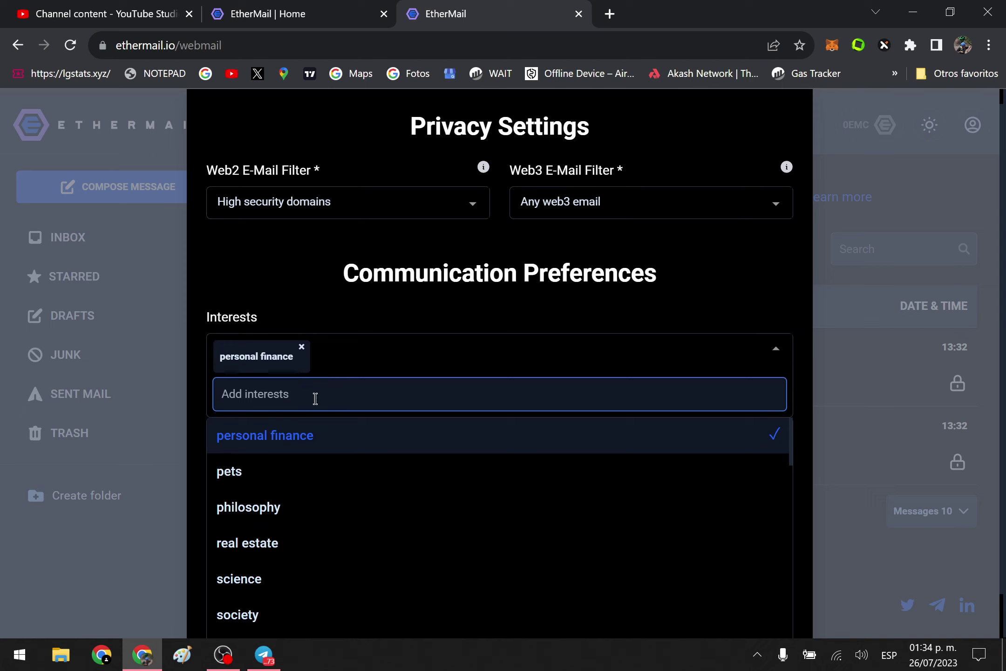
type("cry")
left_click(288, 434)
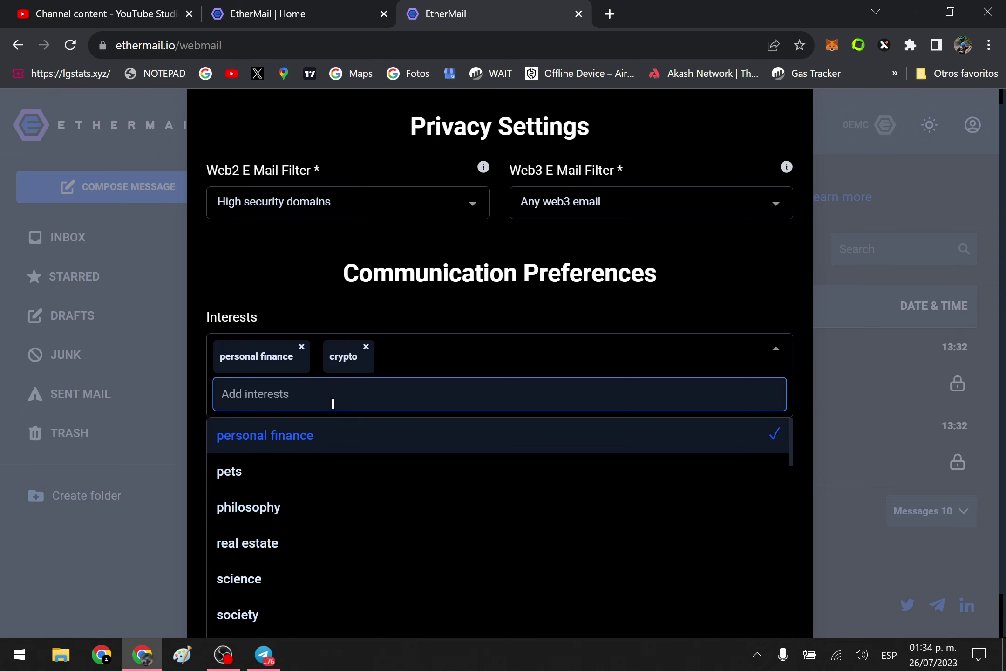
Look through the remaining interest options and add DeFi to the interests
scroll(299, 483, "down", 5)
scroll(309, 513, "down", 5)
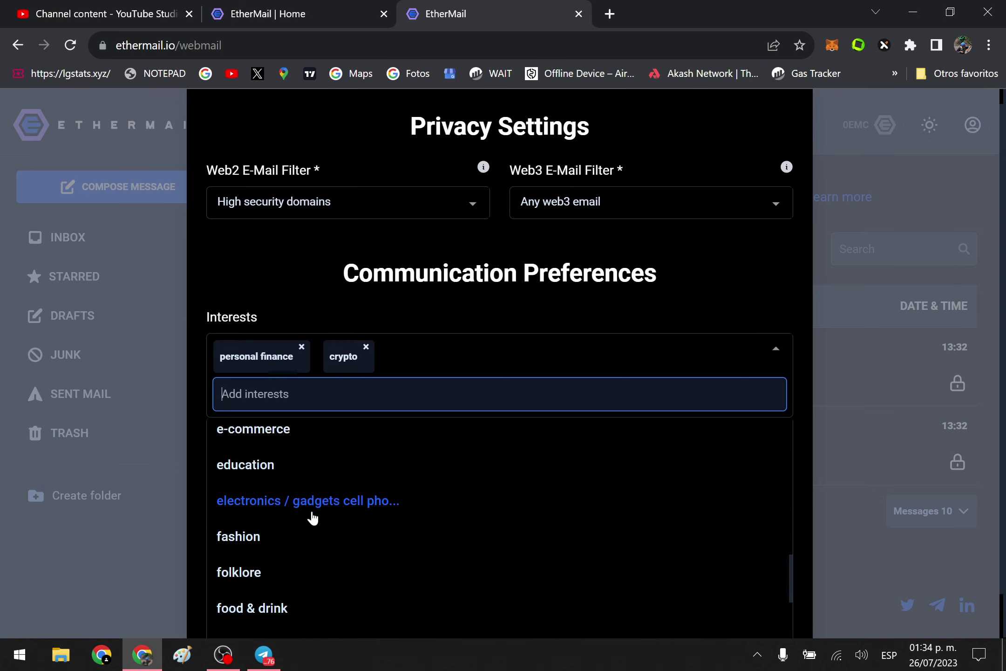
scroll(301, 545, "down", 3)
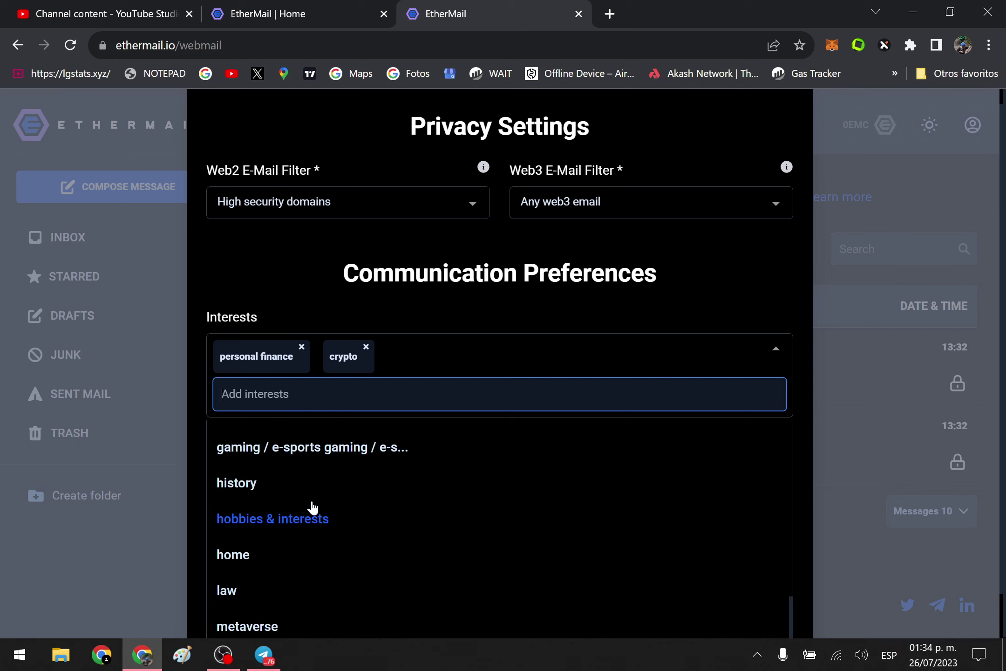
scroll(311, 507, "down", 2)
scroll(298, 536, "up", 2)
scroll(294, 494, "up", 6)
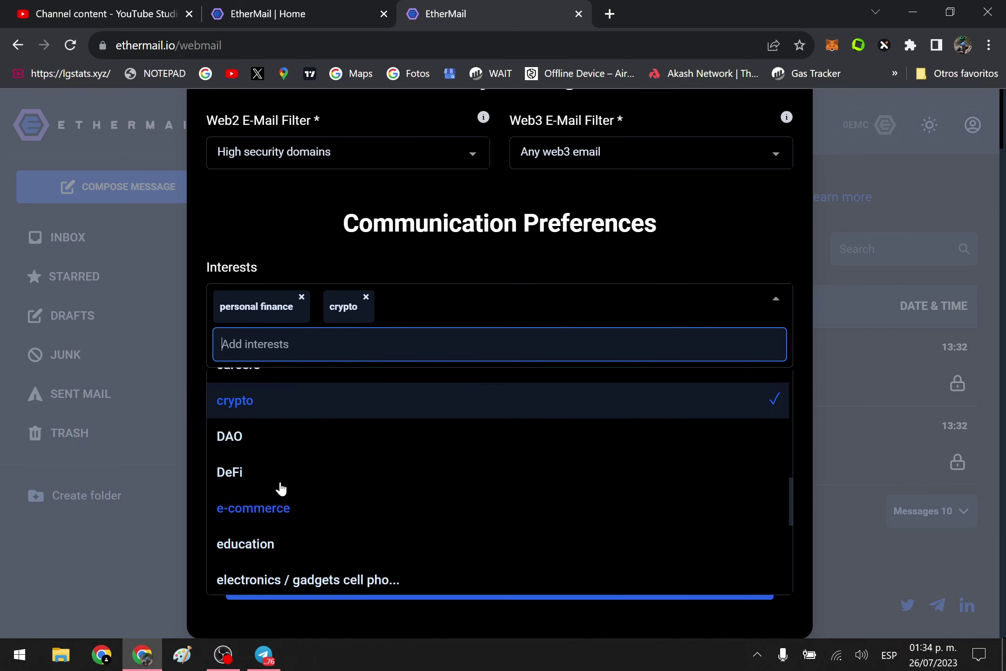
left_click(294, 476)
scroll(590, 315, "up", 1)
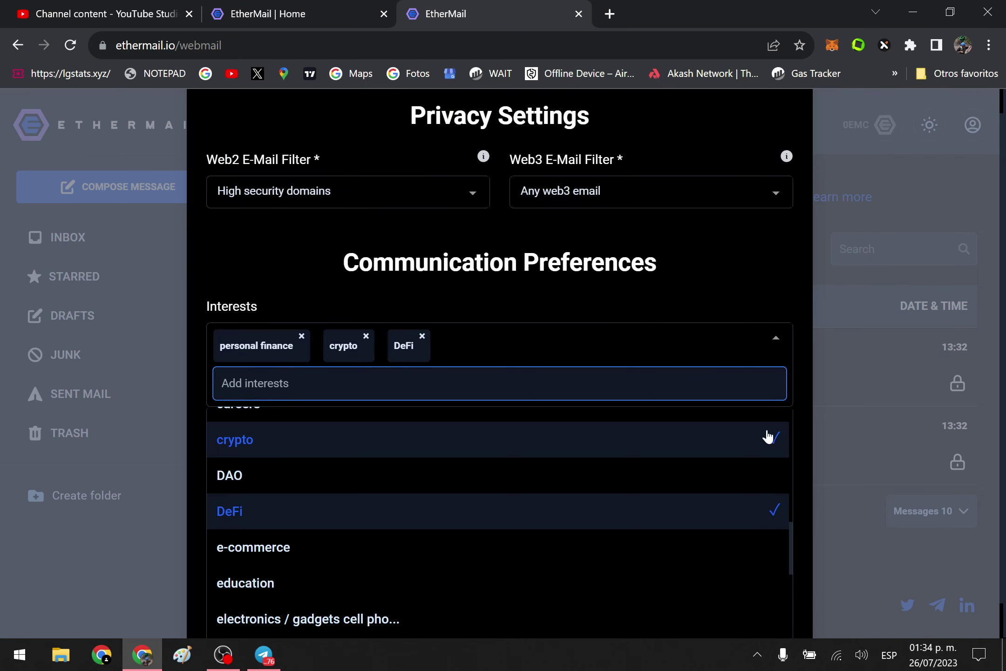
left_click(807, 430)
Set the preferred language to Spanish; Castilian in the Communication Preferences
left_click(406, 427)
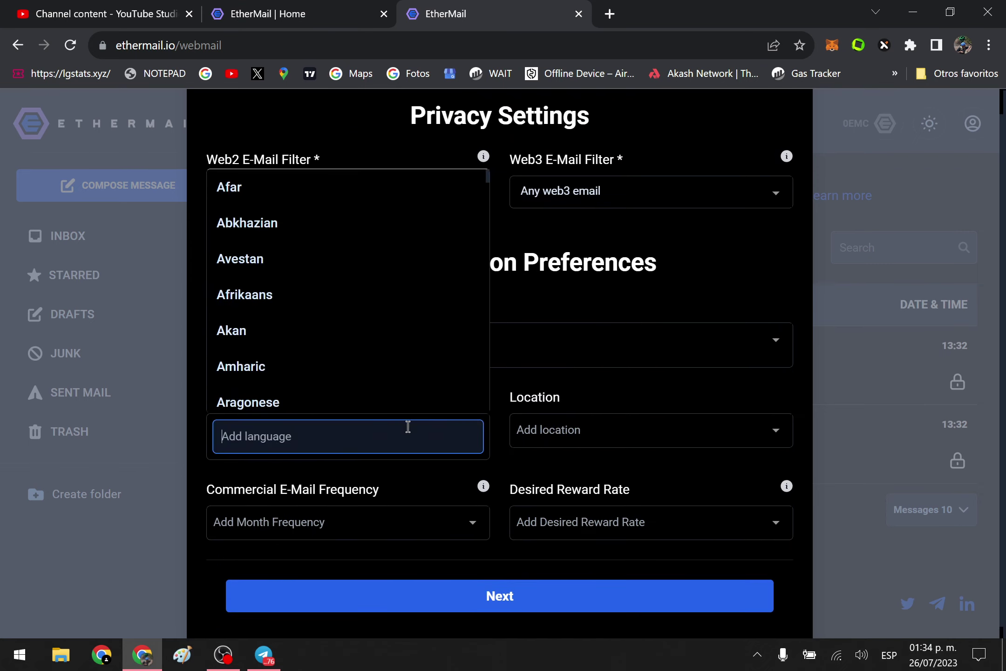
type("s")
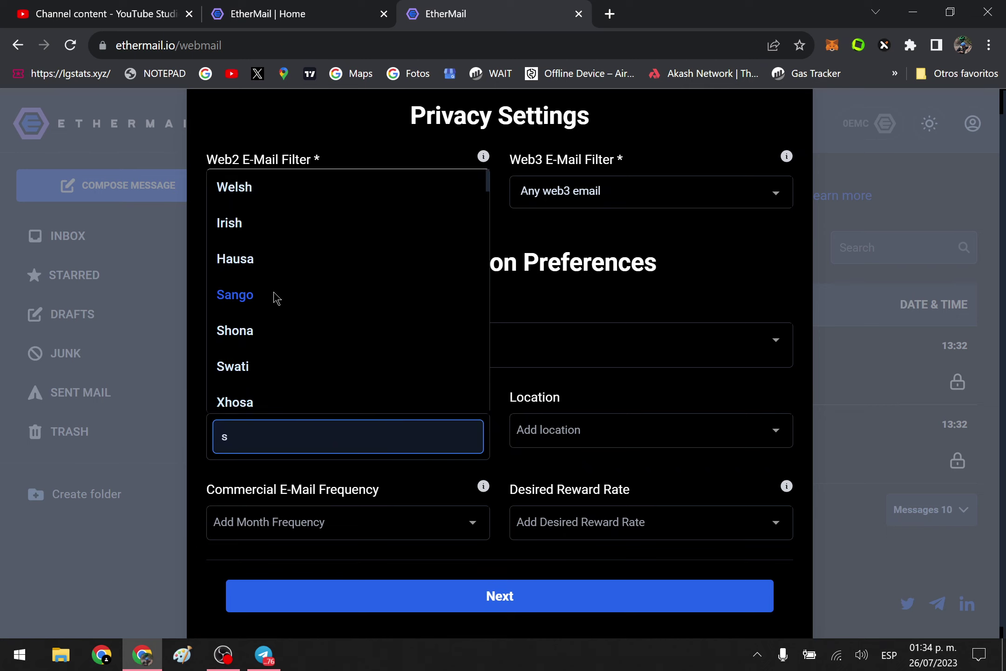
type("p")
key("BackSpace")
key("BackSpace")
type("es")
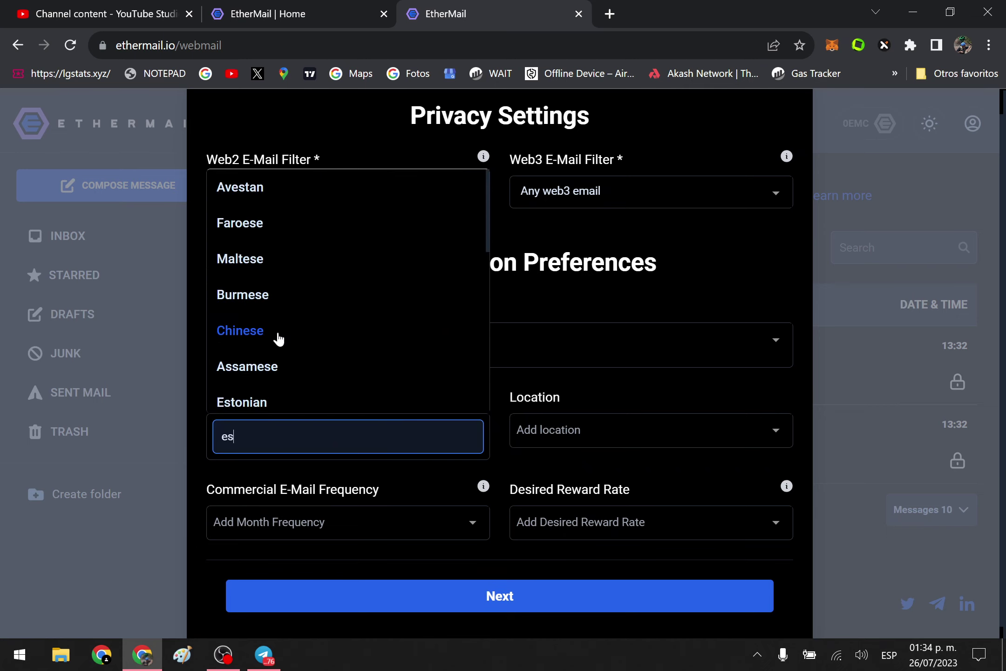
type("p")
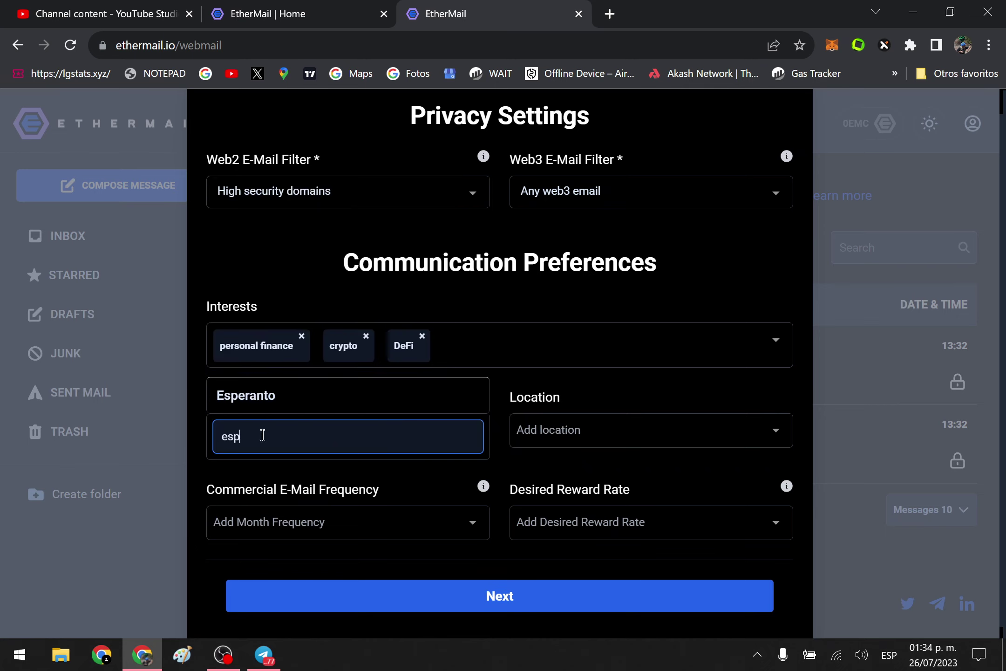
key("BackSpace")
key("BackSpace")
key("BackSpace")
type("esp")
key("BackSpace")
key("BackSpace")
key("BackSpace")
type("sp")
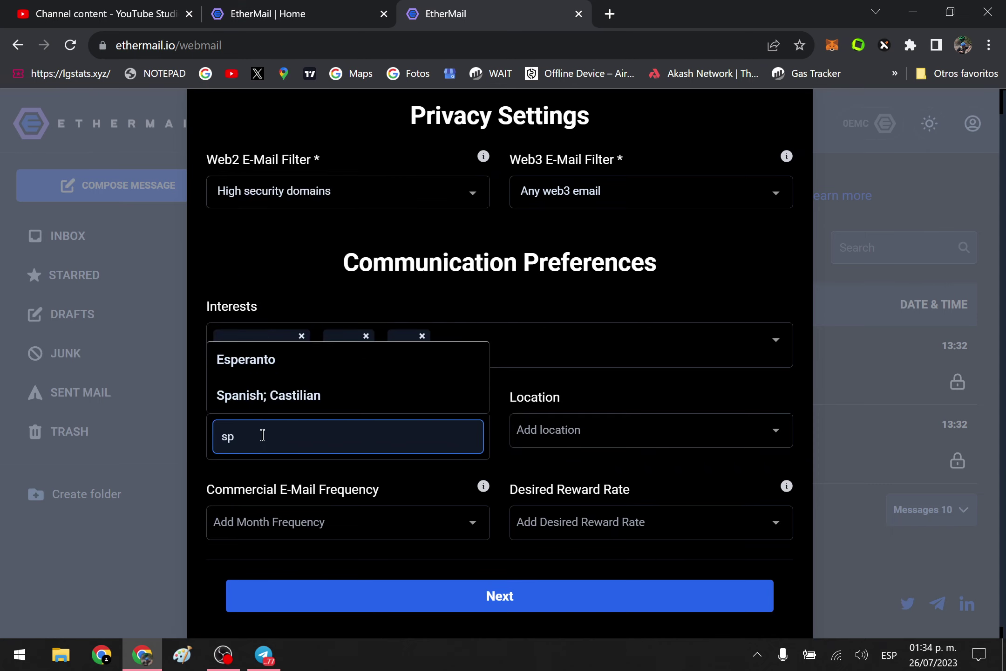
left_click(288, 406)
Set the location to Mexico in the Communication Preferences
left_click(636, 441)
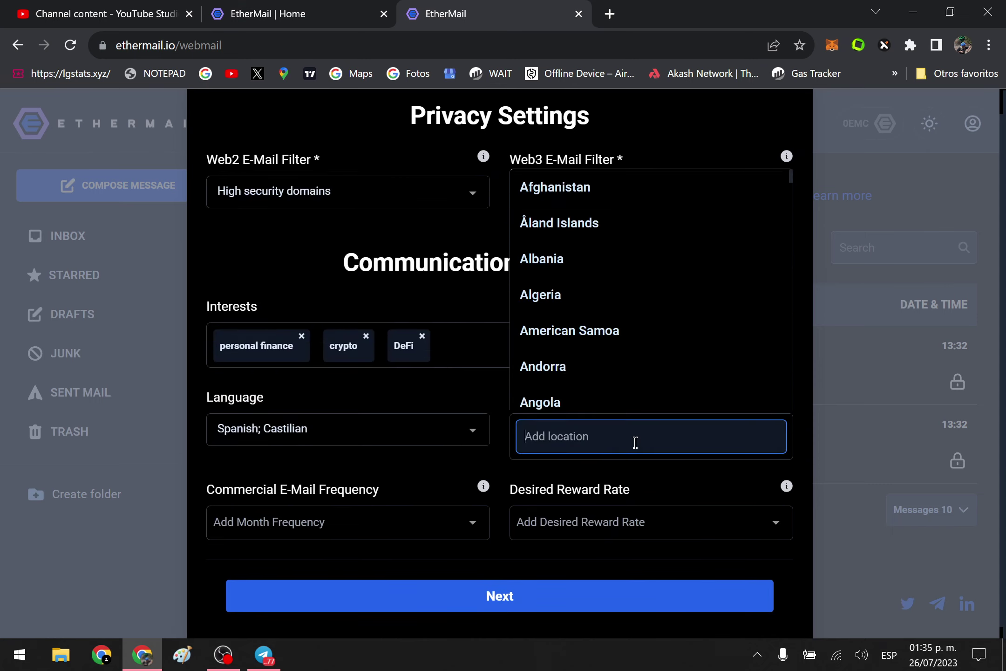
type("mex")
left_click(600, 402)
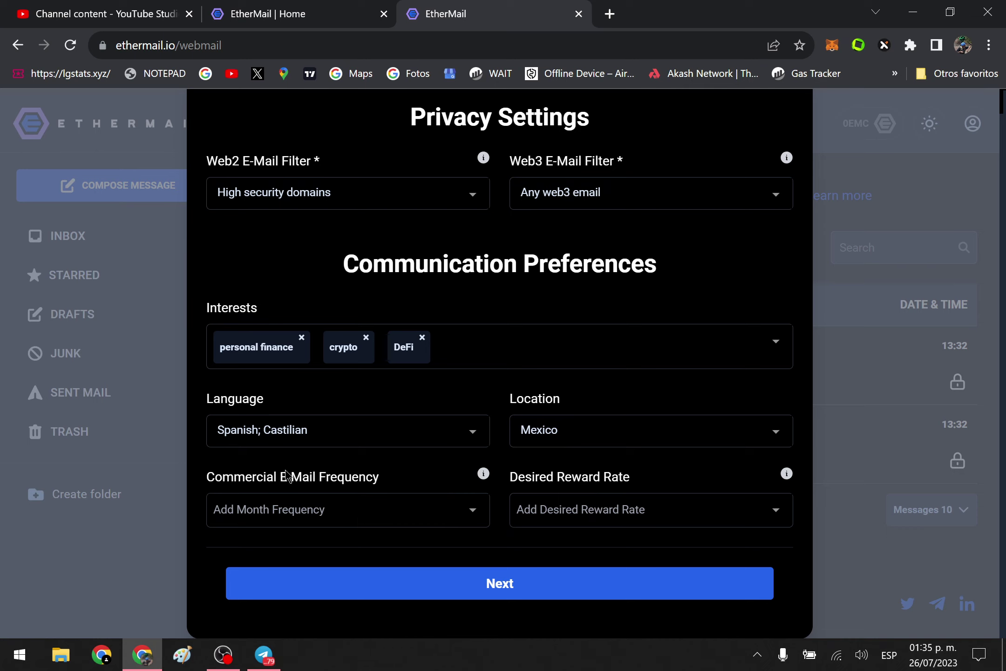
Set the Commercial E-Mail Frequency to 30 per month and the Desired Reward Rate to 10, and continue past the settings
left_click(297, 505)
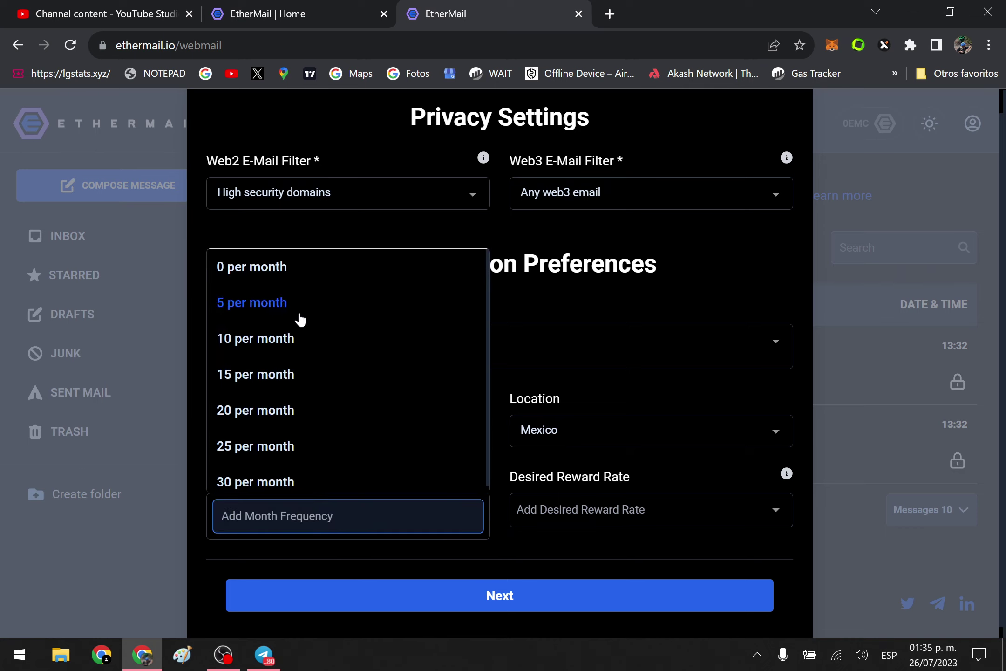
left_click(281, 484)
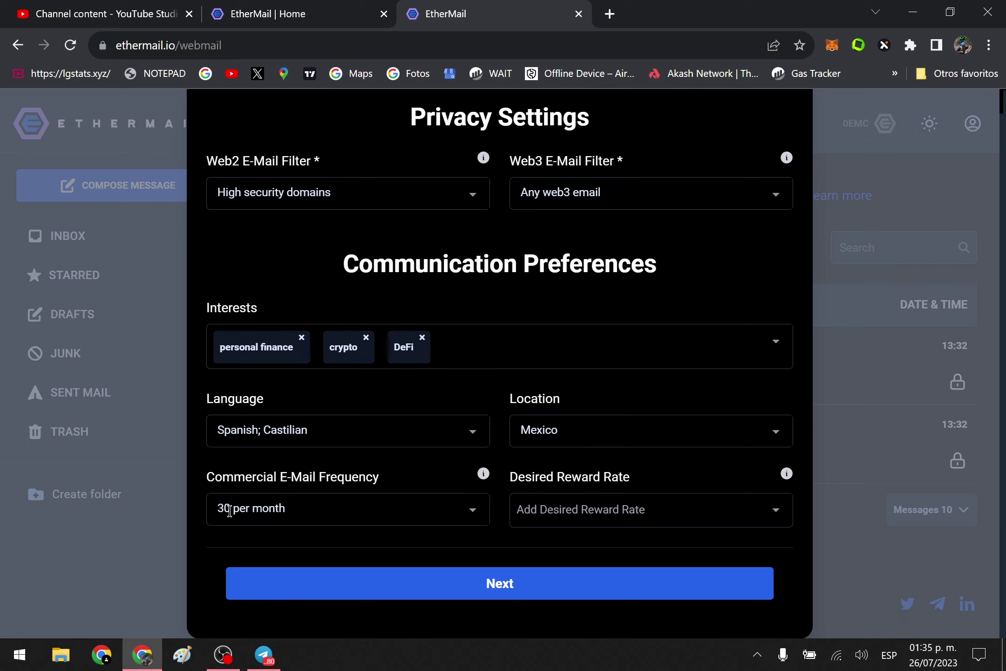
left_click(605, 504)
scroll(588, 456, "down", 5)
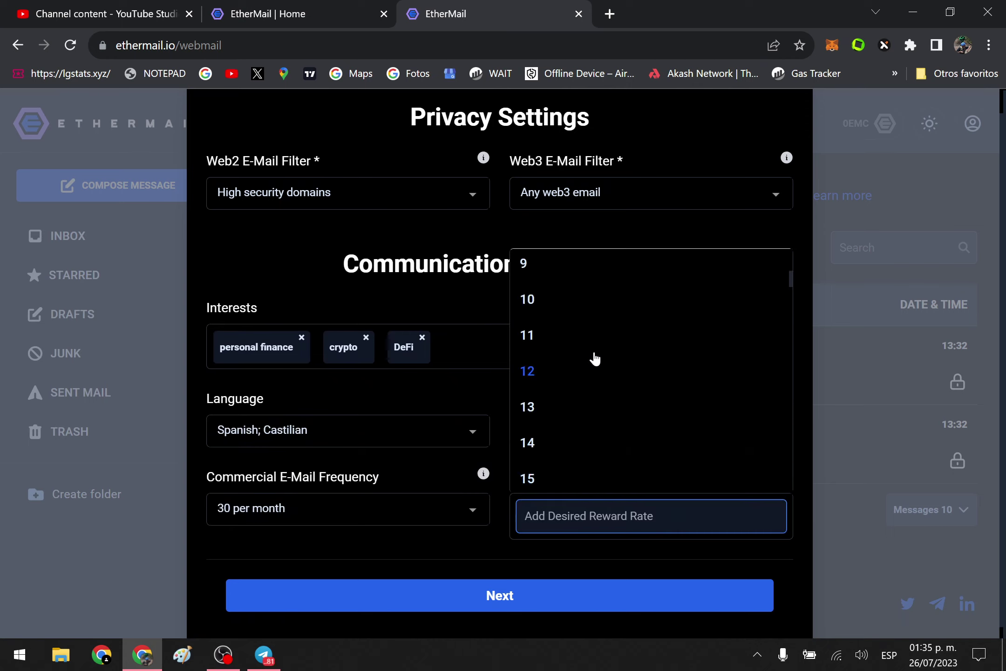
left_click(597, 314)
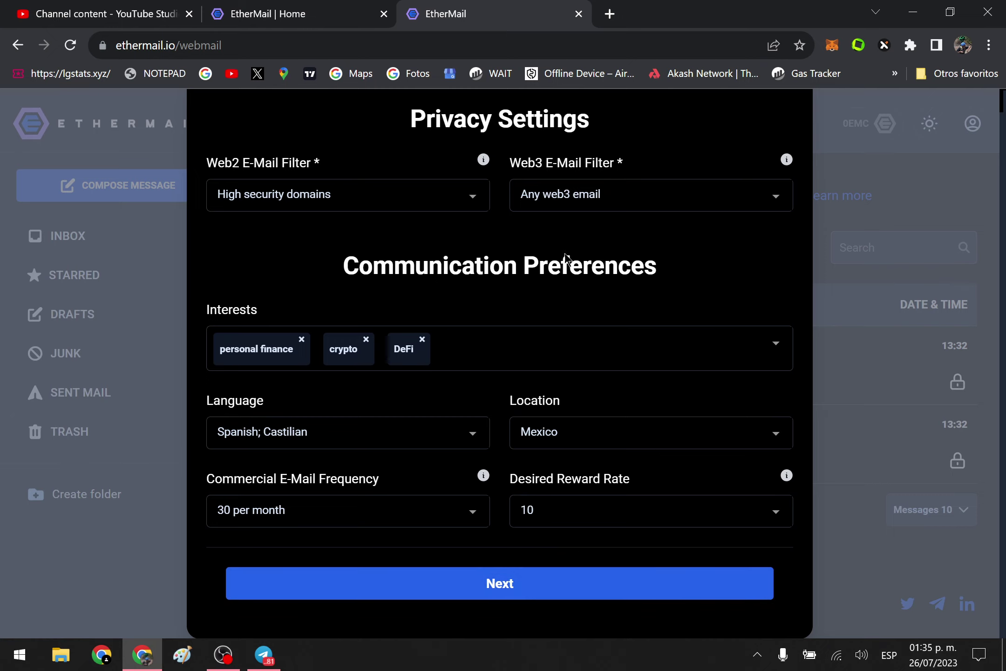
left_click(492, 595)
left_click(507, 590)
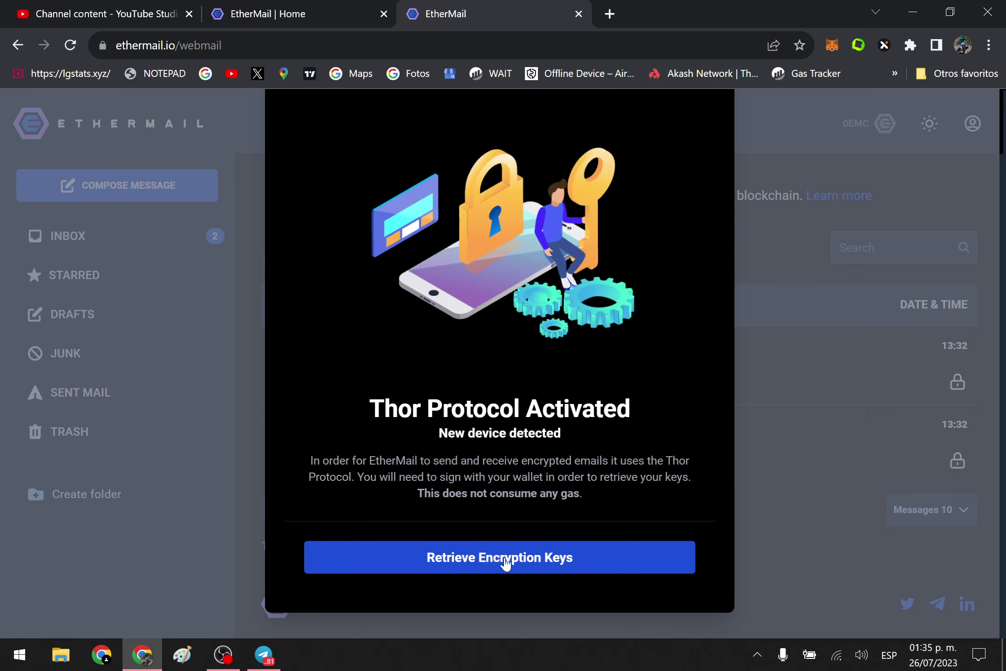
Retrieve the Thor Protocol encryption keys by signing the MetaMask signature request, and finish the onboarding
left_click_drag(377, 407, 645, 410)
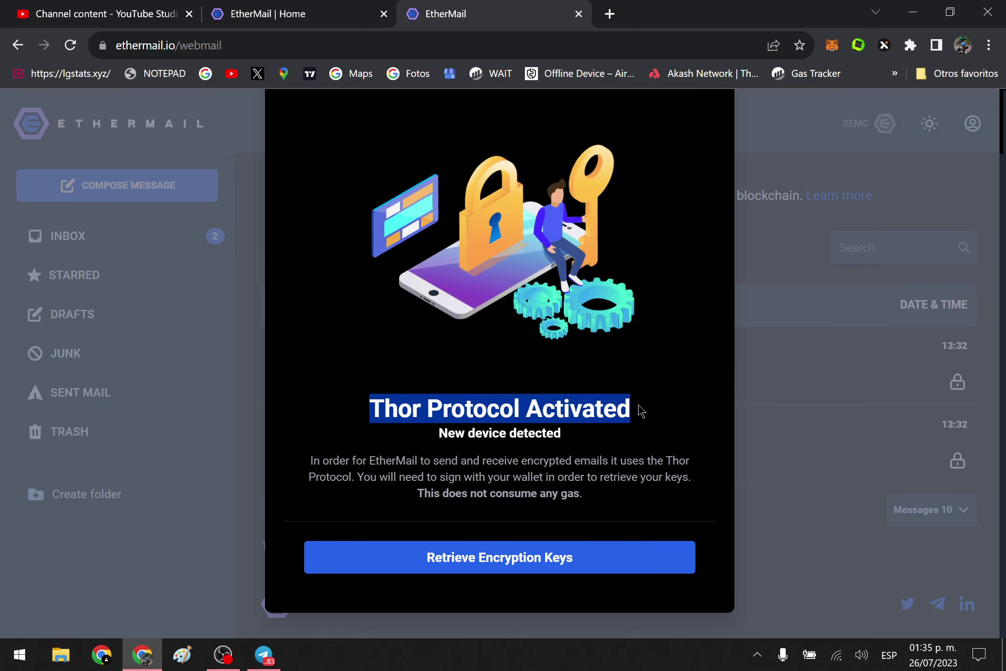
left_click(492, 566)
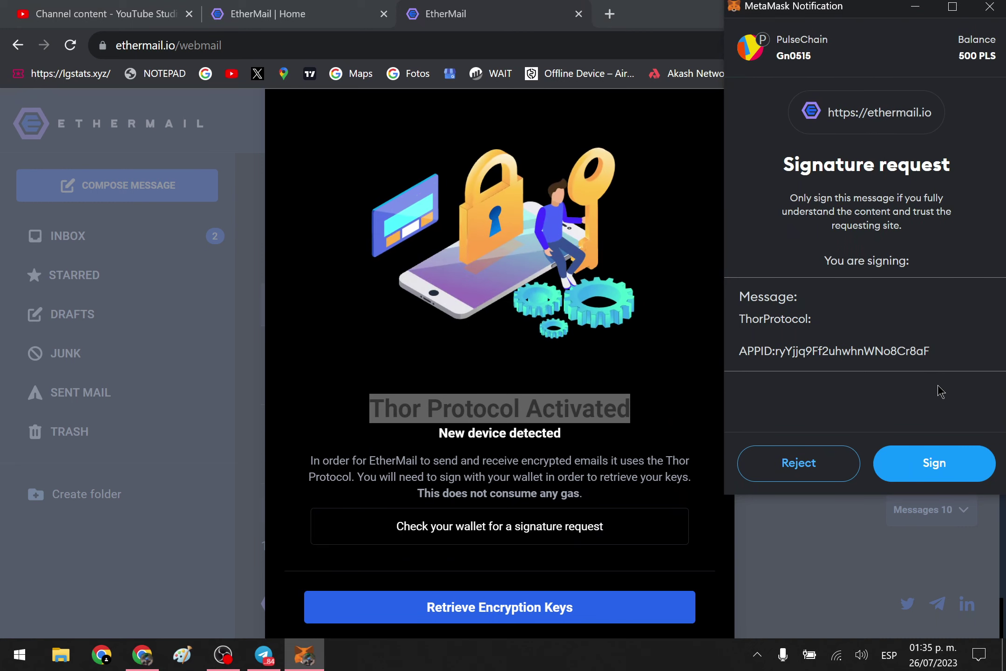
left_click(935, 462)
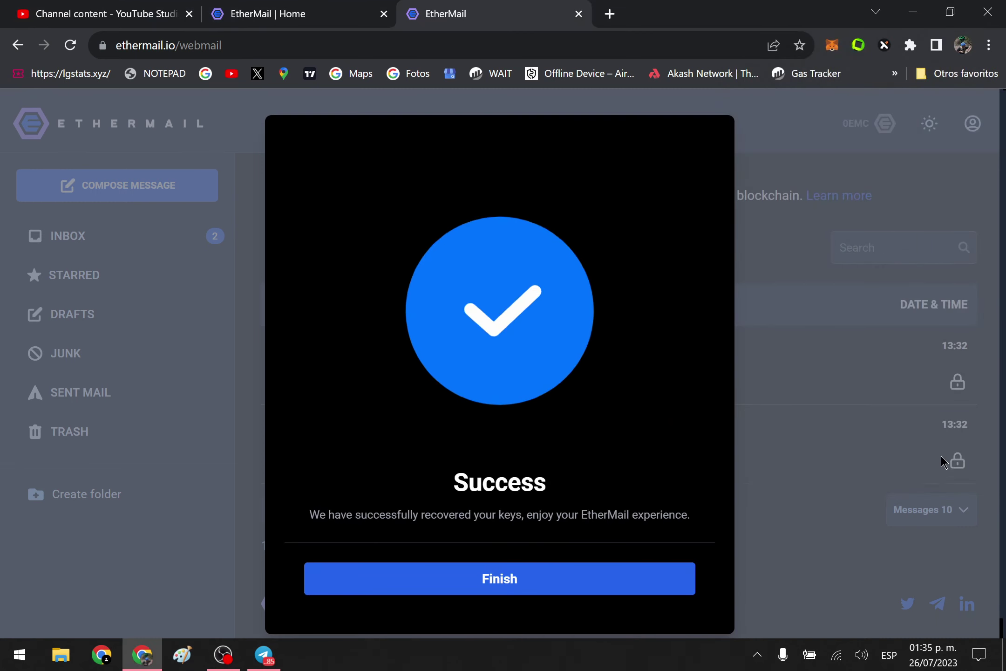
left_click(516, 578)
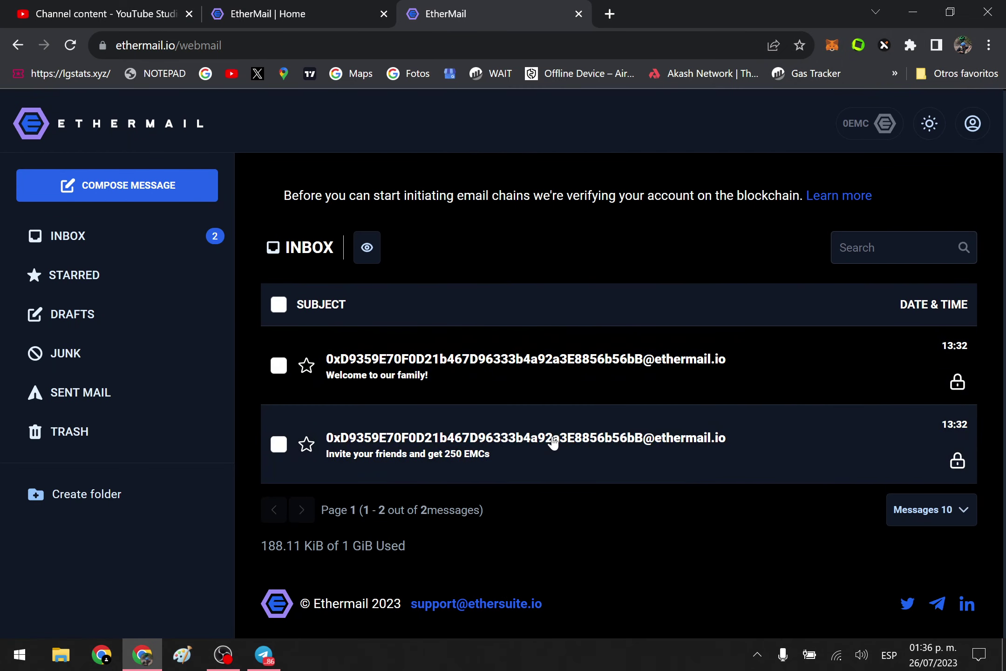
Read the "Invite your friends and get 250 EMCs" message and go back to the inbox, leaving any reply unsent
left_click(553, 443)
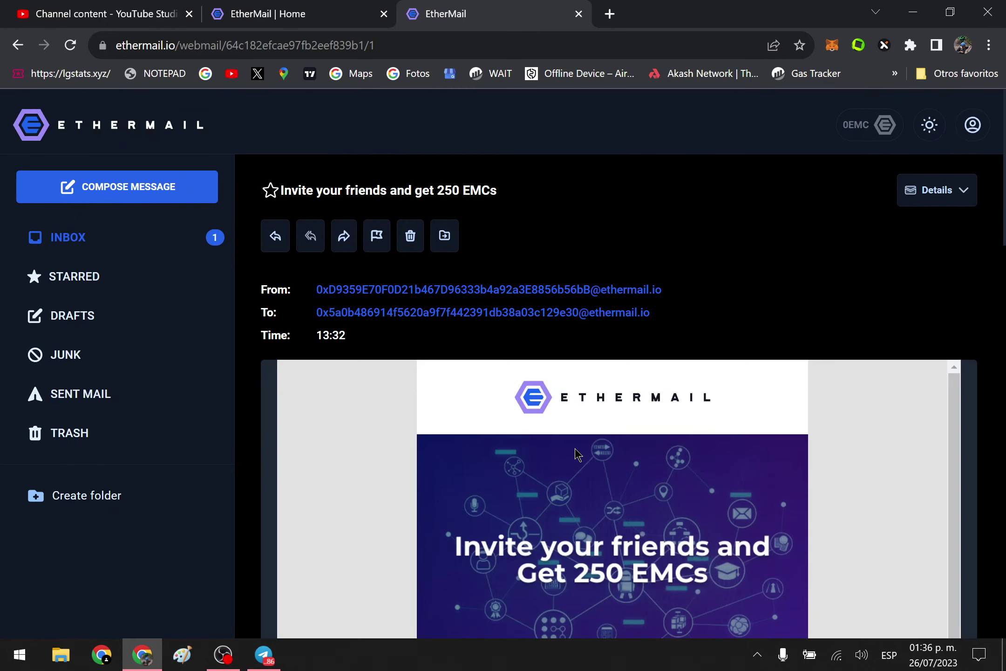
scroll(595, 462, "down", 10)
scroll(660, 355, "up", 4)
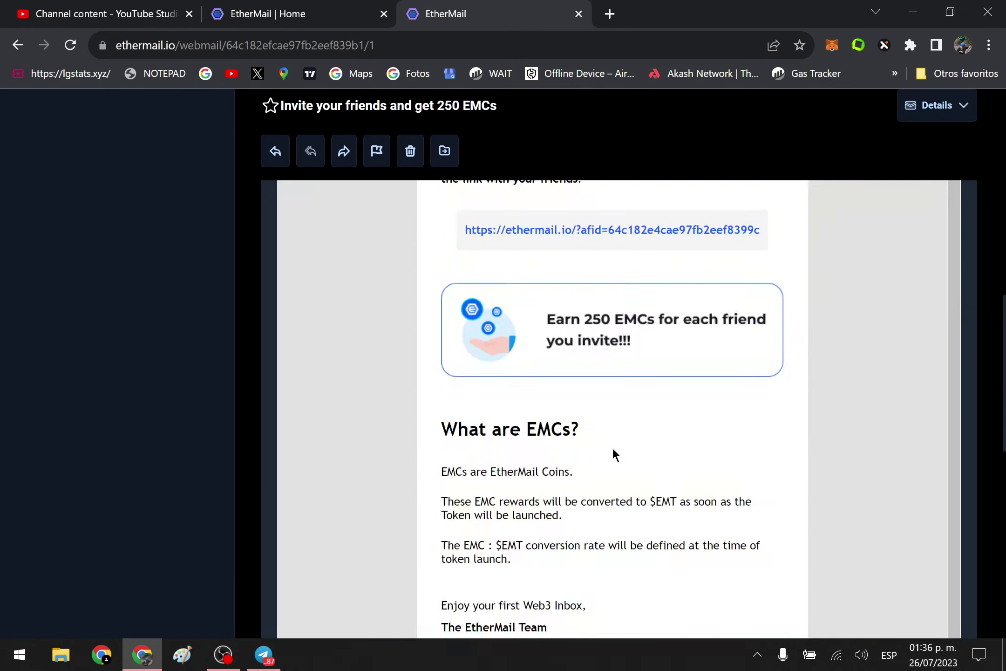
scroll(629, 420, "up", 2)
scroll(654, 302, "up", 5)
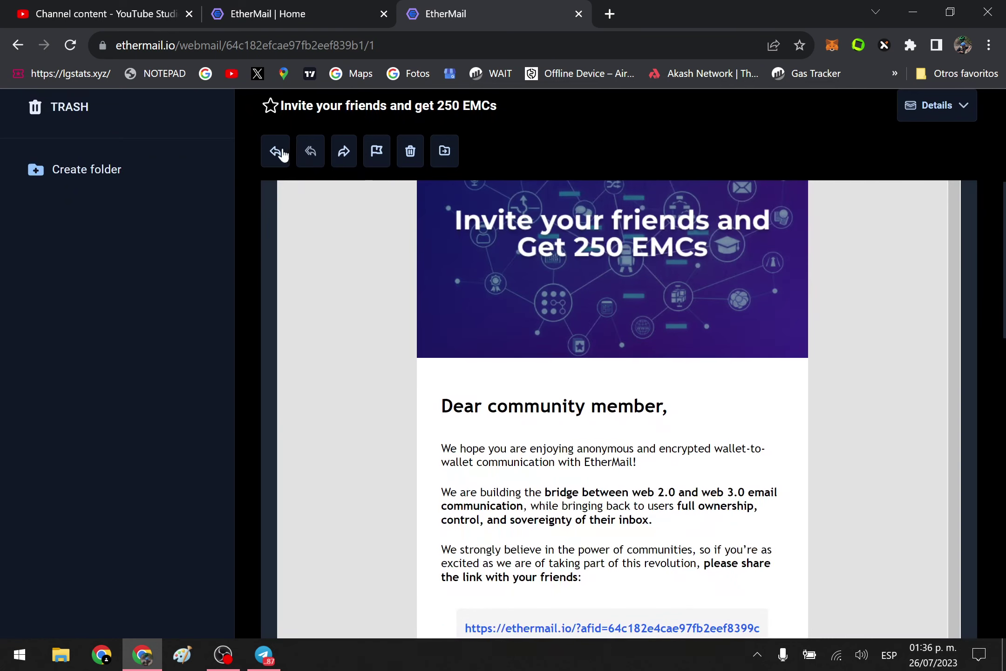
scroll(259, 142, "up", 2)
left_click(275, 236)
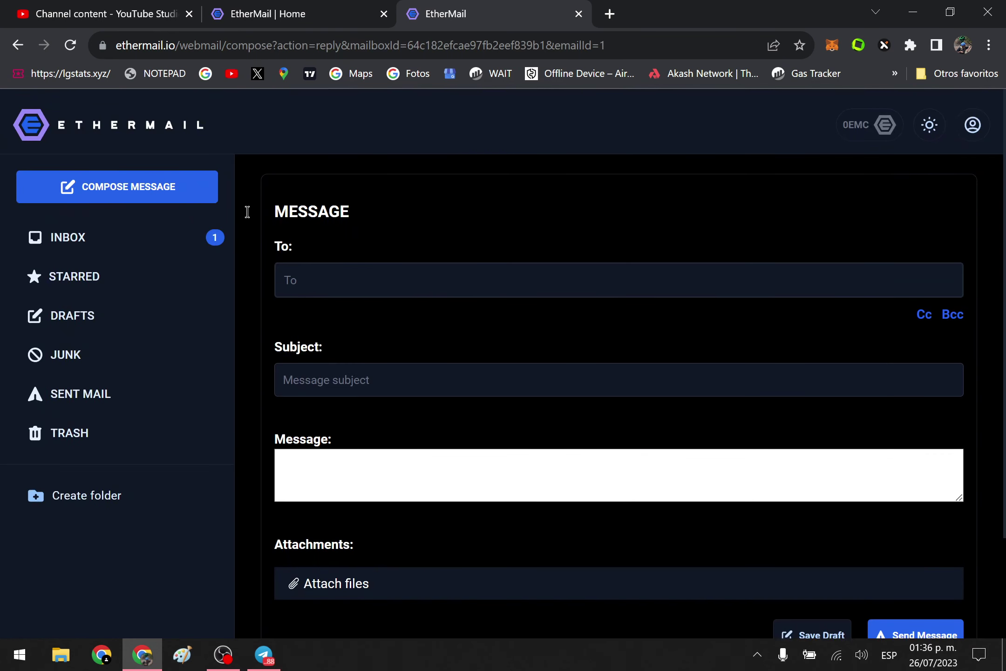
left_click(18, 247)
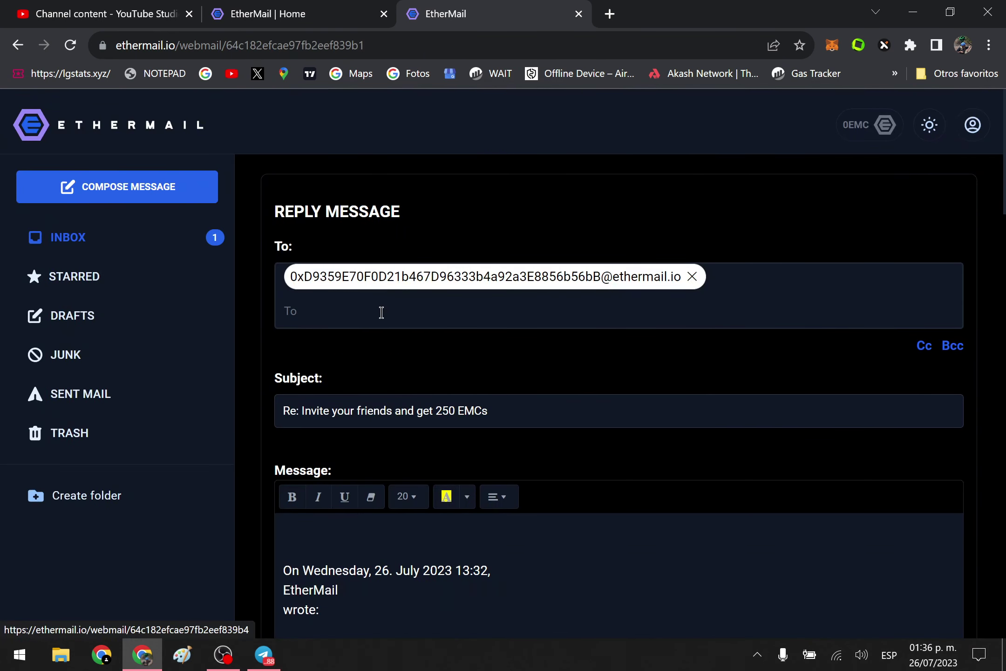
Read the "Welcome to our family!" message and return to the inbox
left_click(475, 387)
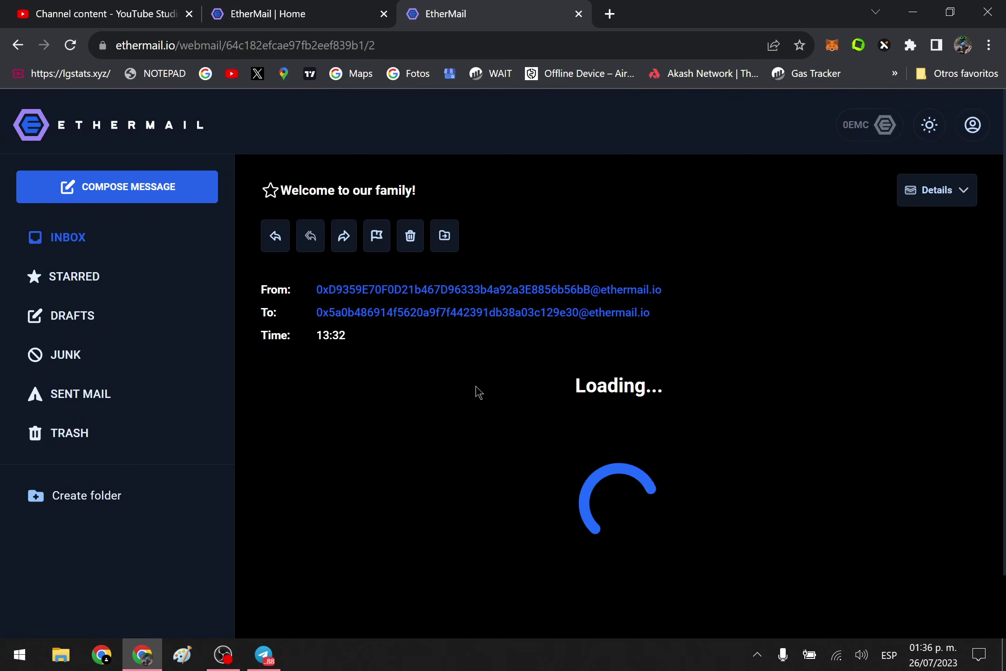
scroll(470, 410, "down", 5)
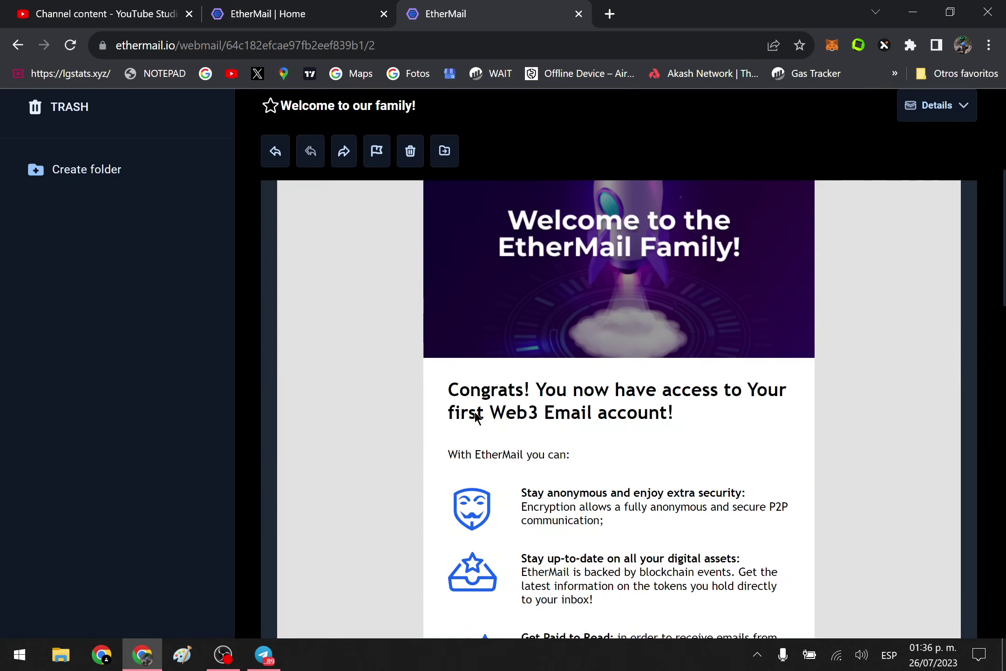
scroll(475, 429, "up", 5)
left_click(180, 135)
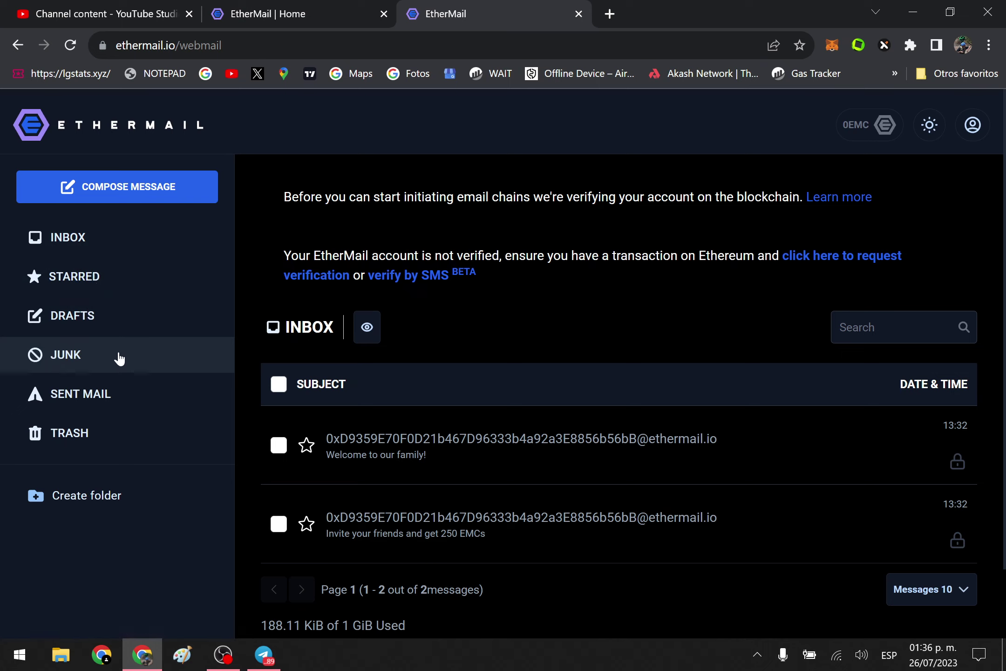
Request the account verification from the inbox notice, and view the SMS verification dialog without entering a phone number
key("alt+Tab")
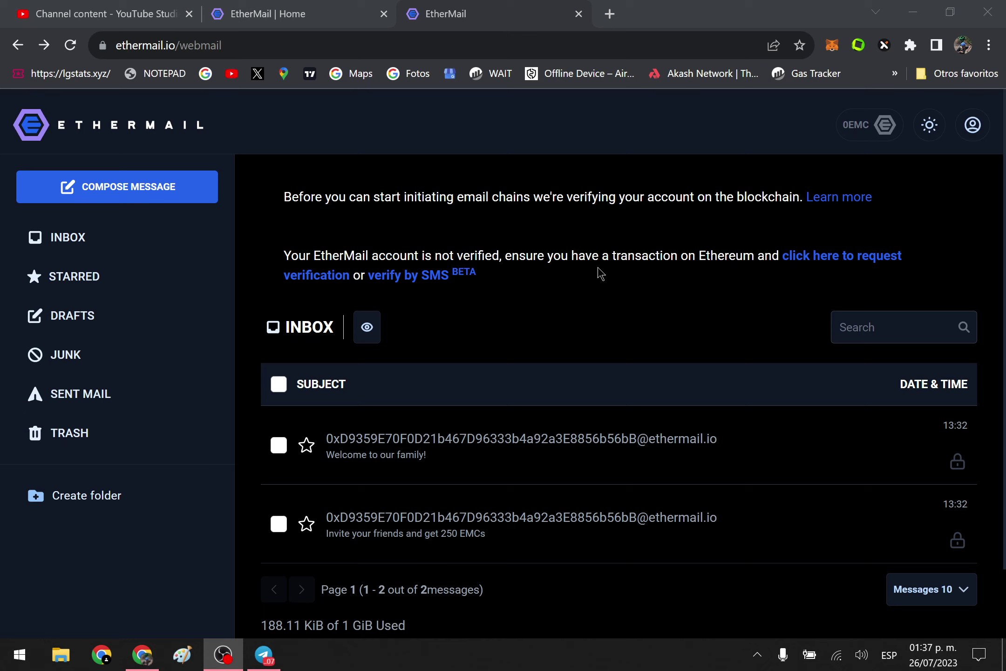
left_click_drag(284, 200, 799, 201)
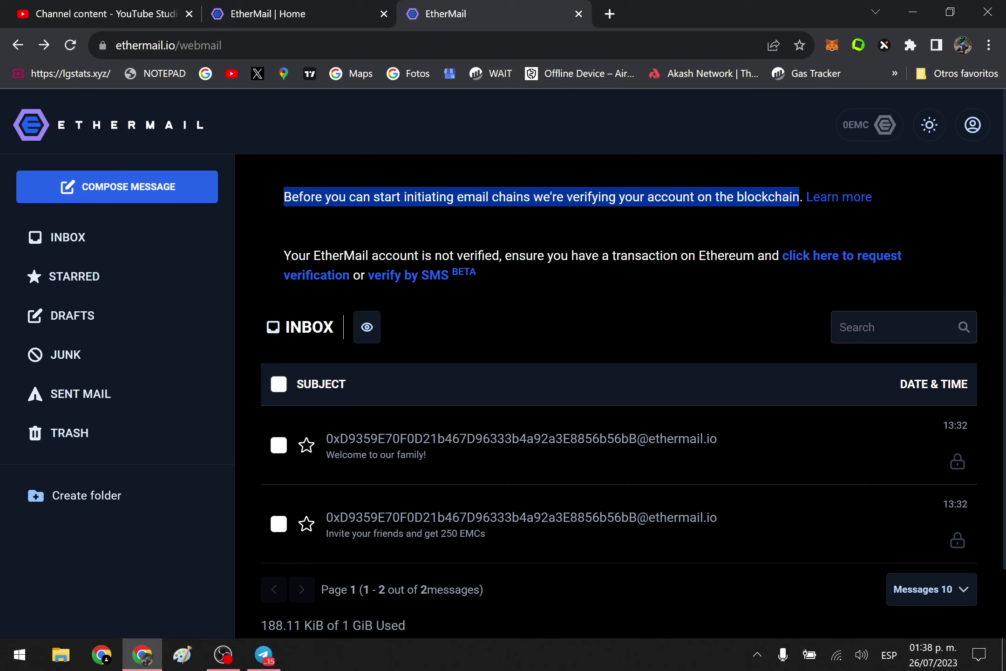
left_click(828, 264)
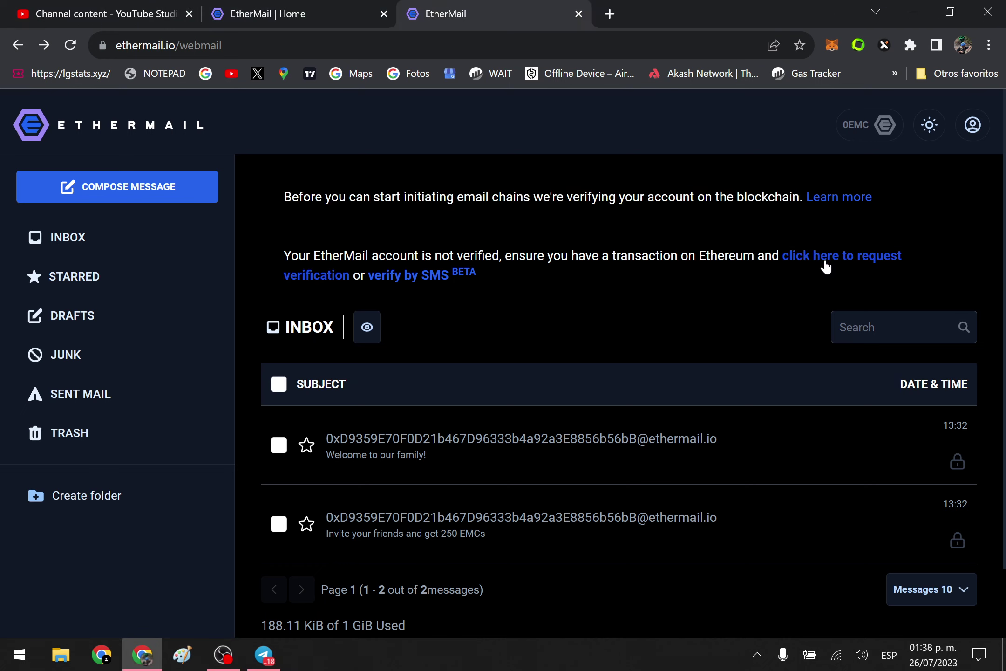
left_click(436, 276)
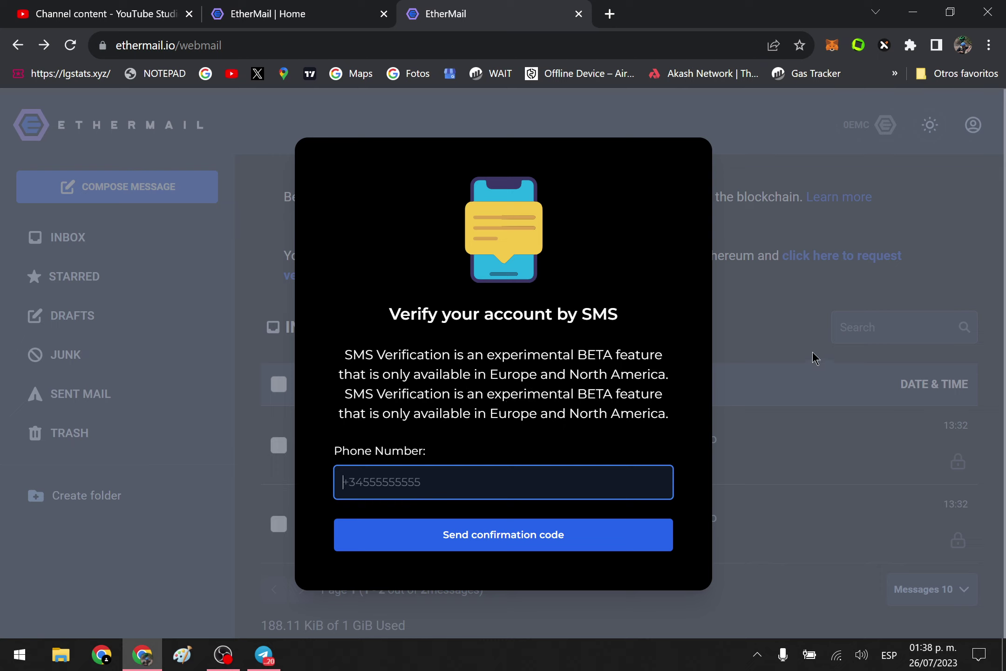
left_click(762, 299)
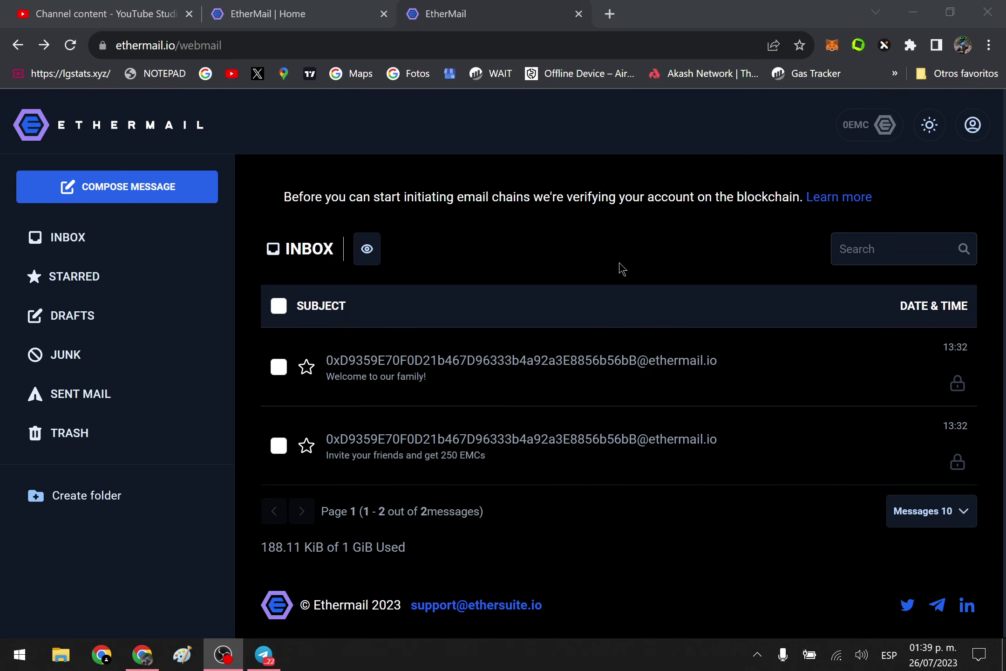
Reload the webmail home page and open a blank new message
left_click(142, 140)
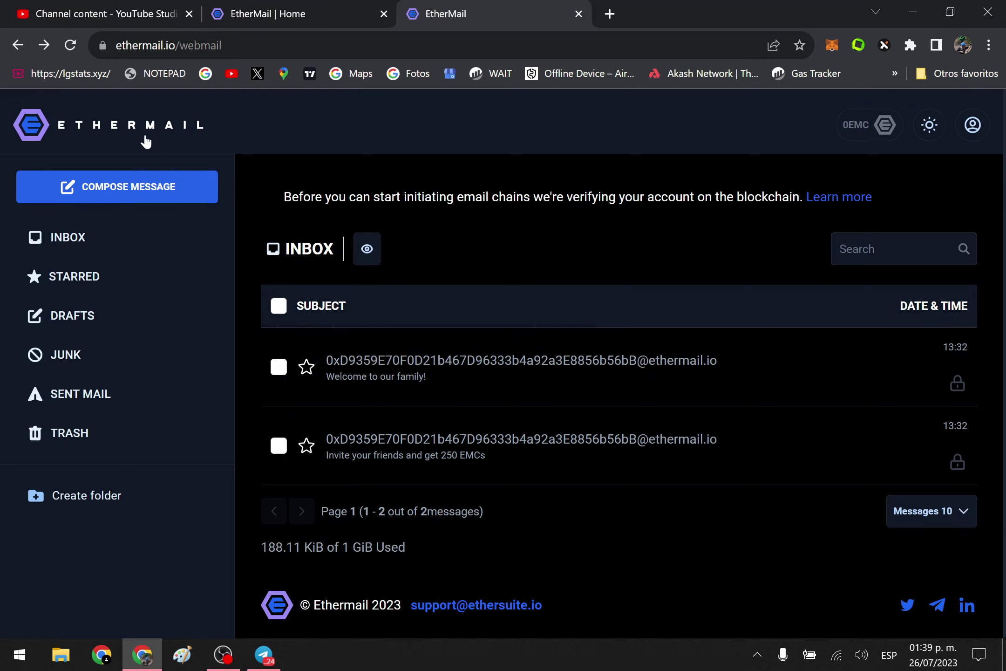
left_click(143, 119)
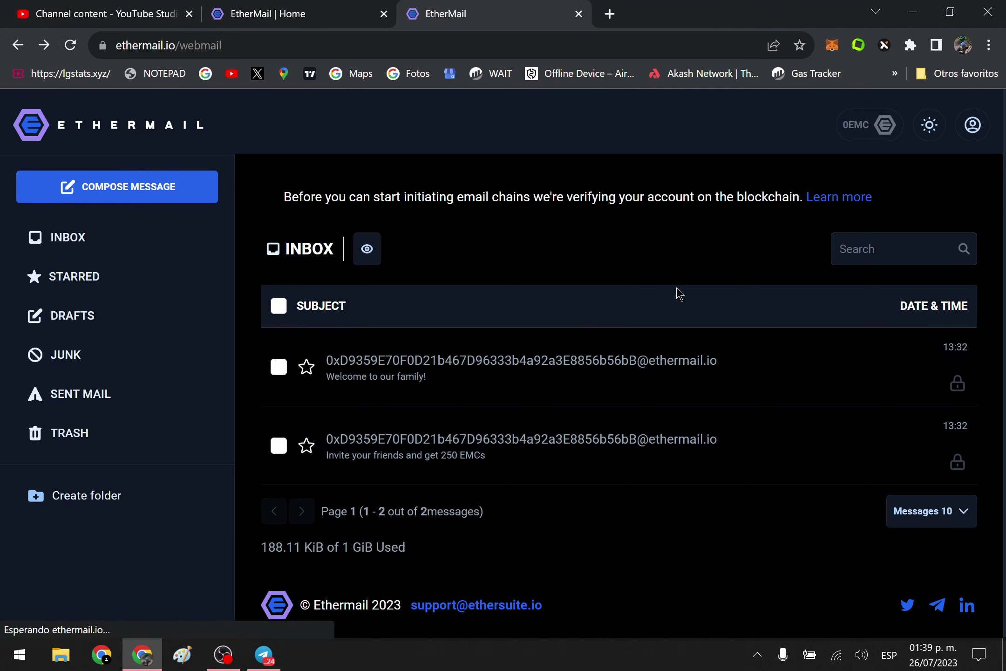
left_click(140, 196)
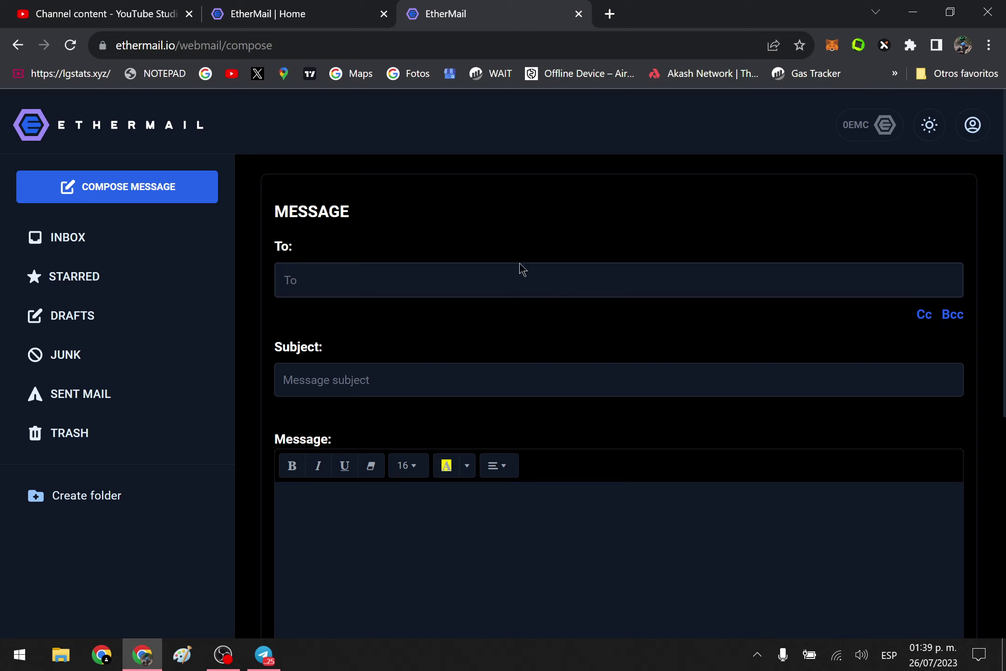
left_click(474, 287)
Open the Alias page of the account
left_click(976, 132)
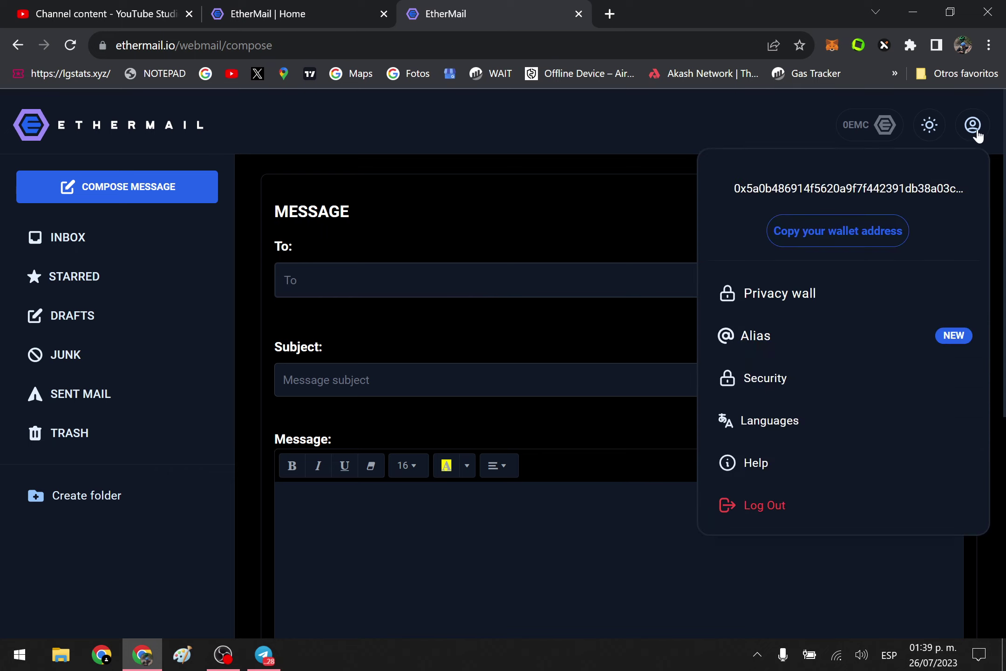
left_click(783, 344)
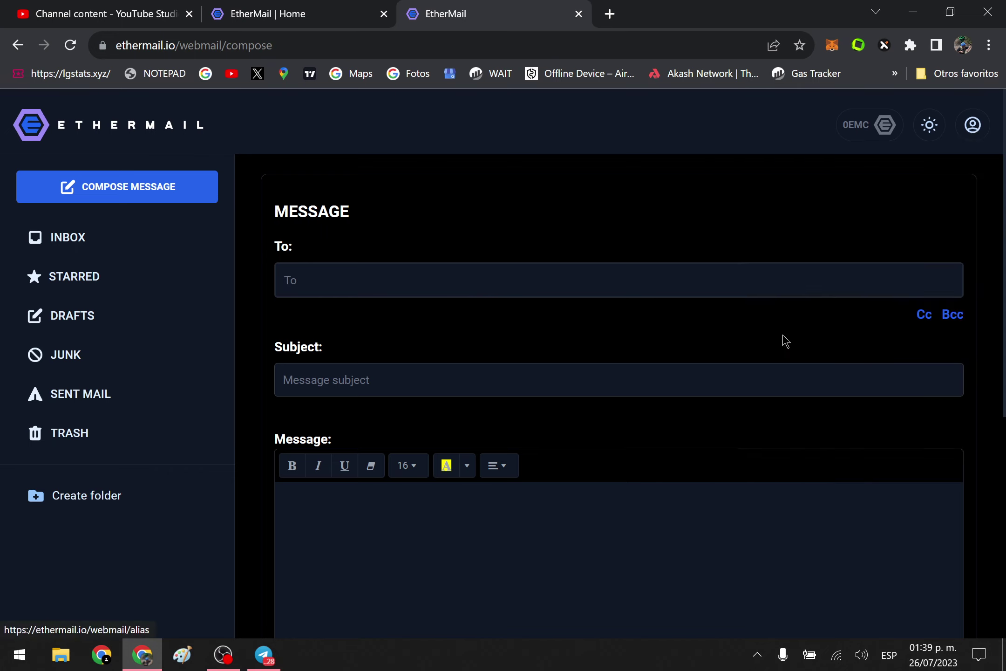